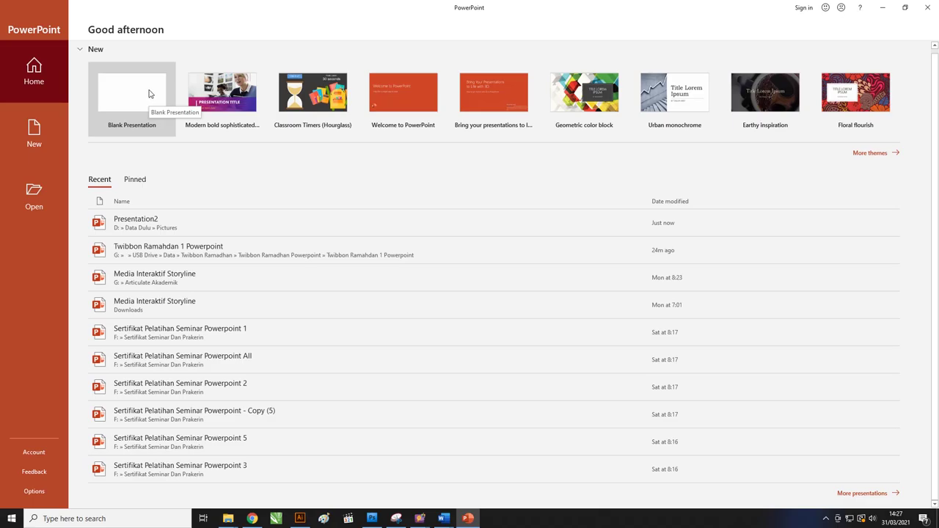
- Create a blank presentation and delete the title slide's title and subtitle placeholders
click(149, 94)
click(392, 174)
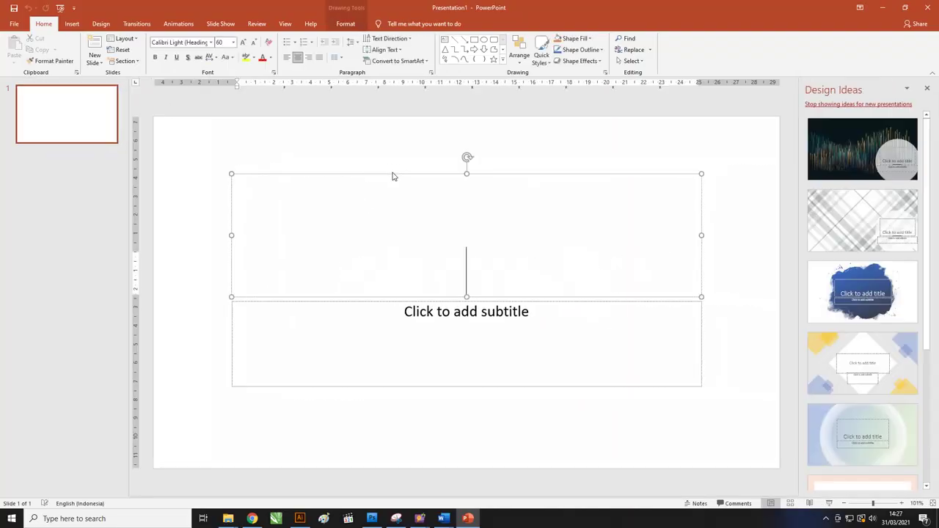
shift+click(364, 299)
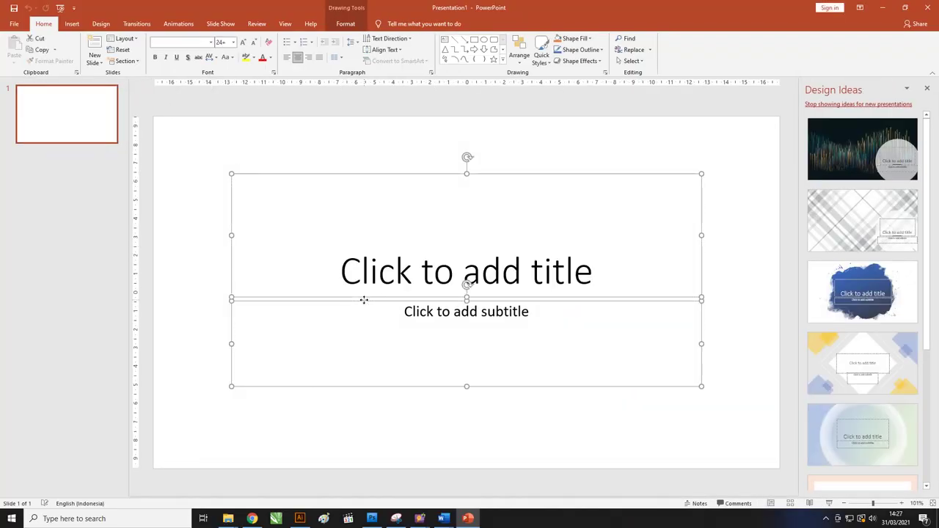
drag(363, 299, 306, 270)
key(ctrl+z)
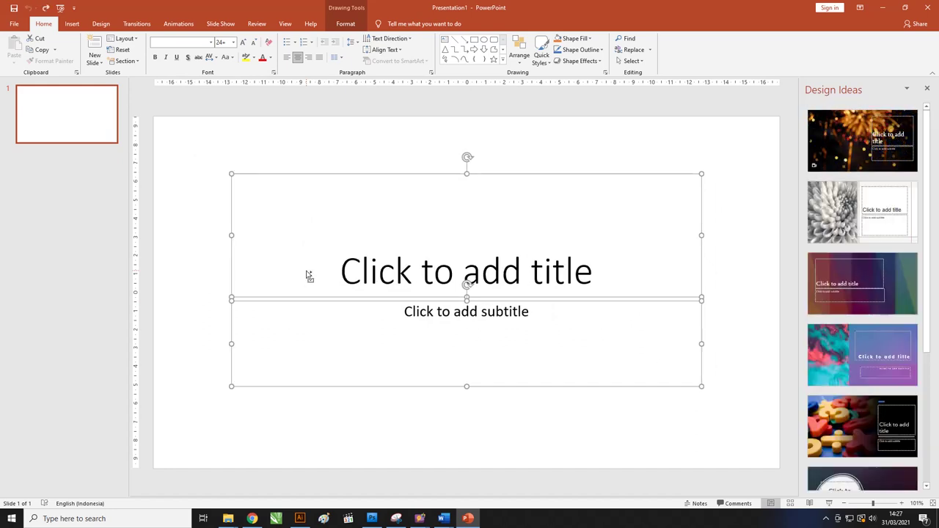
key(Delete)
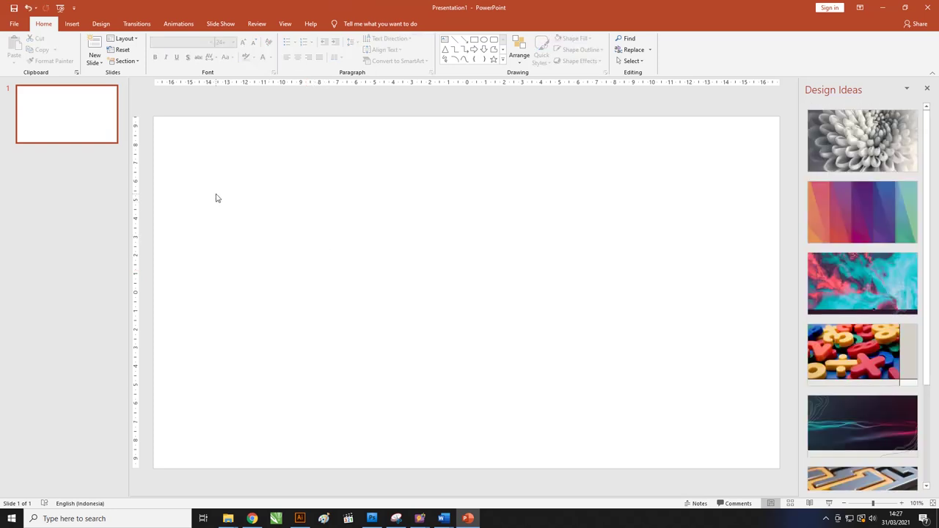
- Set a custom slide size of 20 cm width by 20 cm height and accept the content scaling
click(100, 25)
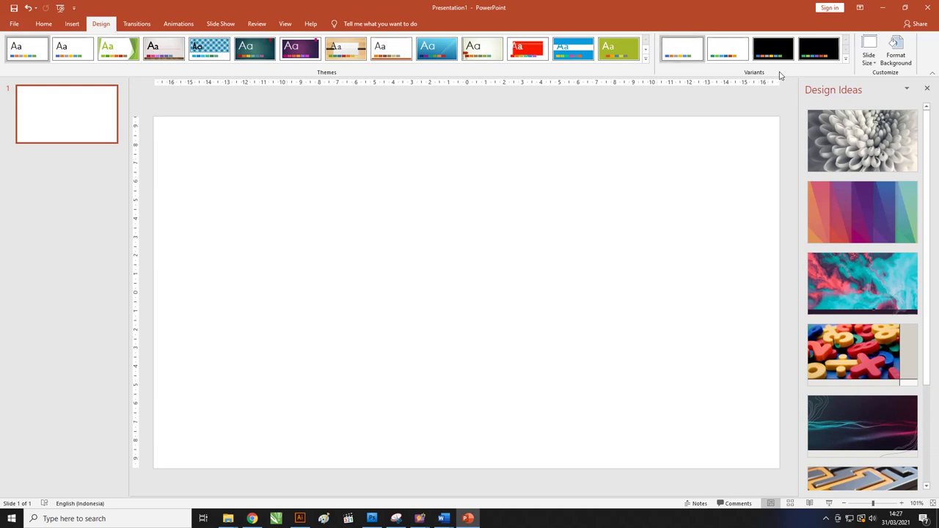
click(874, 63)
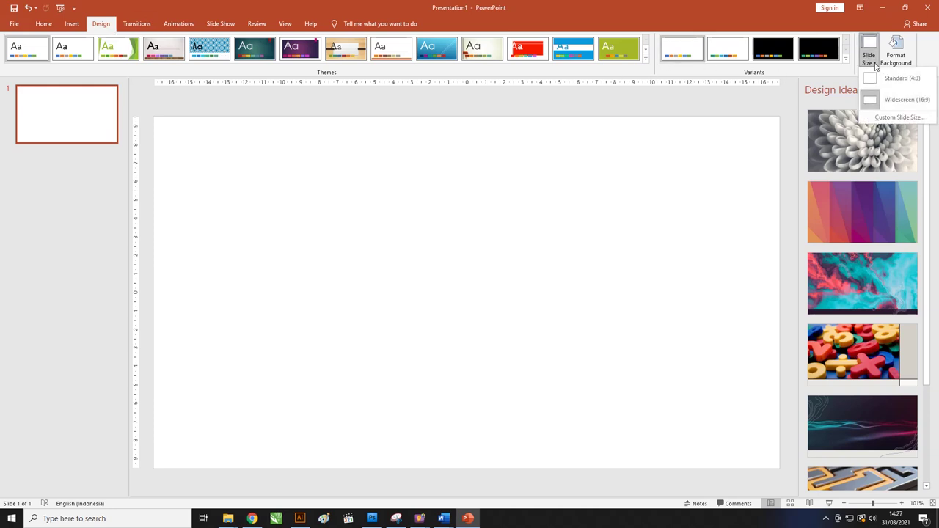
click(886, 118)
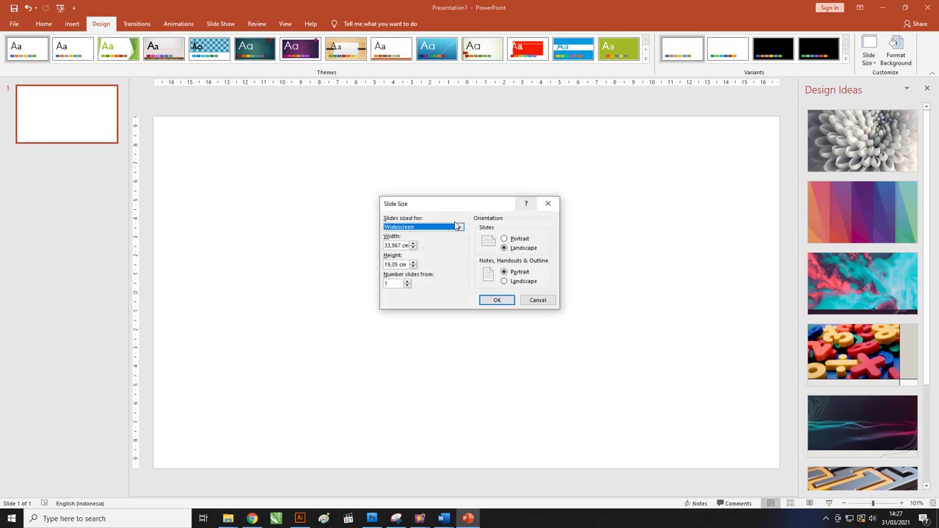
click(394, 246)
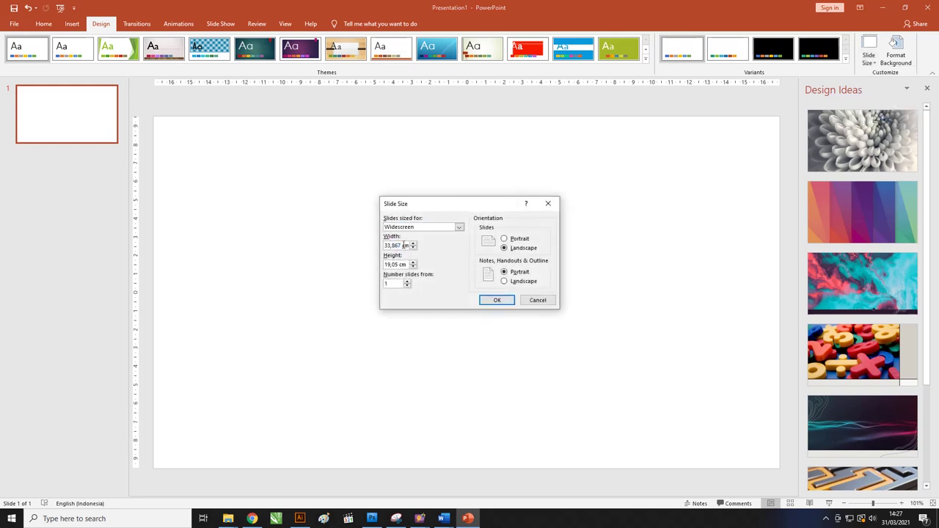
drag(403, 246, 339, 243)
text(1)
text(20)
drag(406, 264, 352, 264)
text(20)
click(397, 245)
mouse_move(440, 212)
mouse_down()
mouse_move(397, 190)
mouse_move(406, 182)
mouse_up()
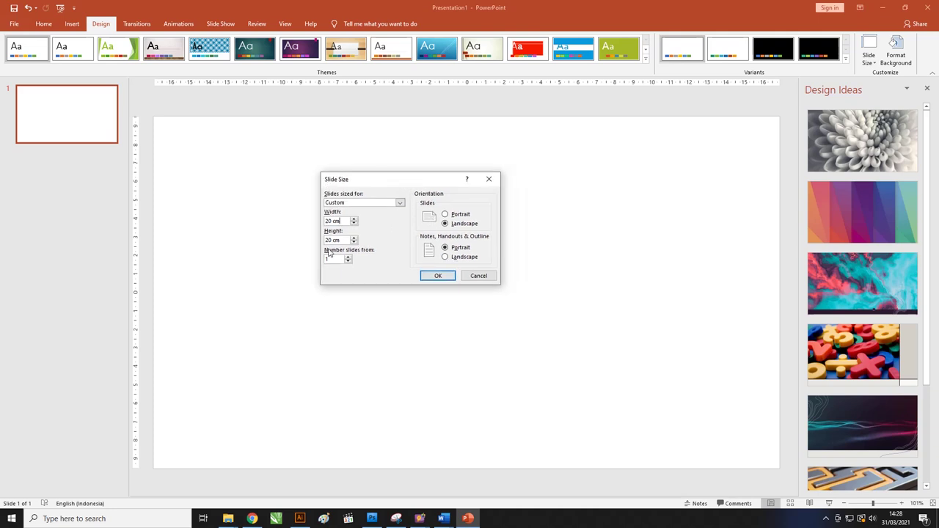
click(439, 277)
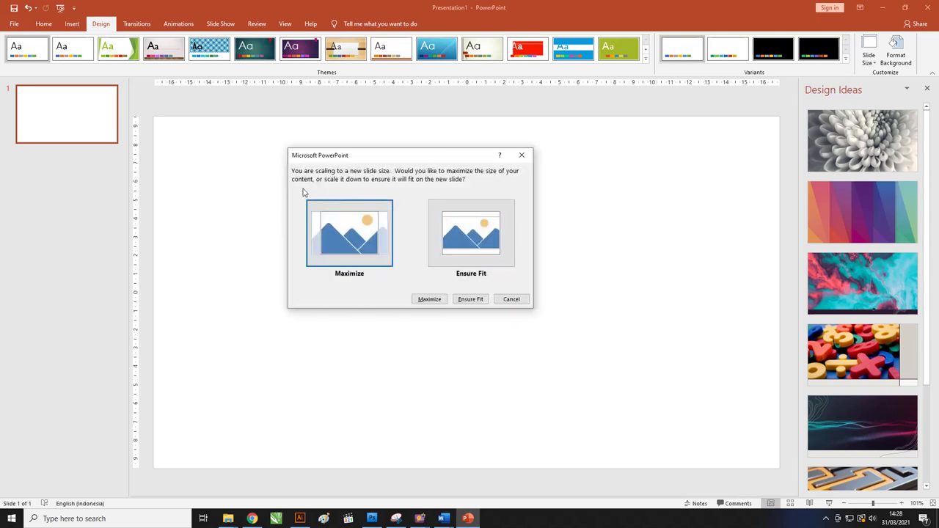
click(352, 231)
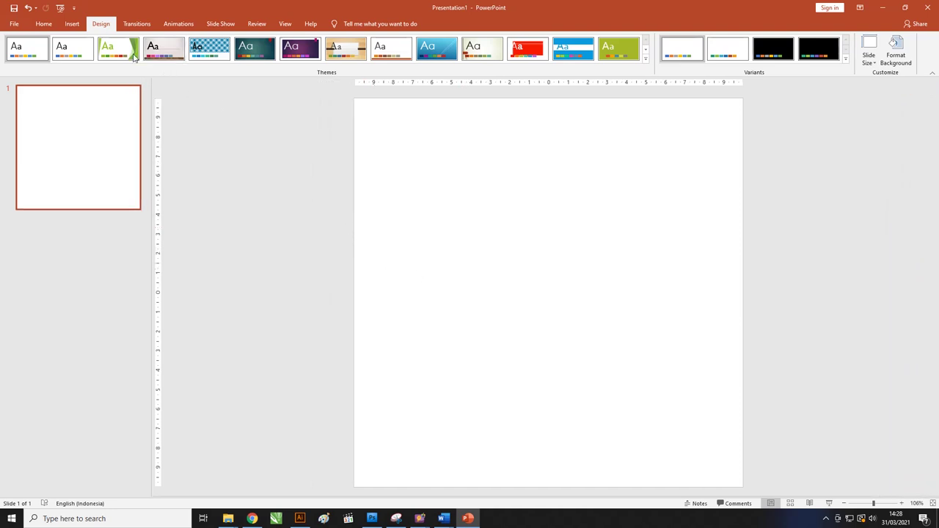
- Browse the picture-insert dialog to the Twibbon Ramadhan 3 Powerpoint folder
click(62, 25)
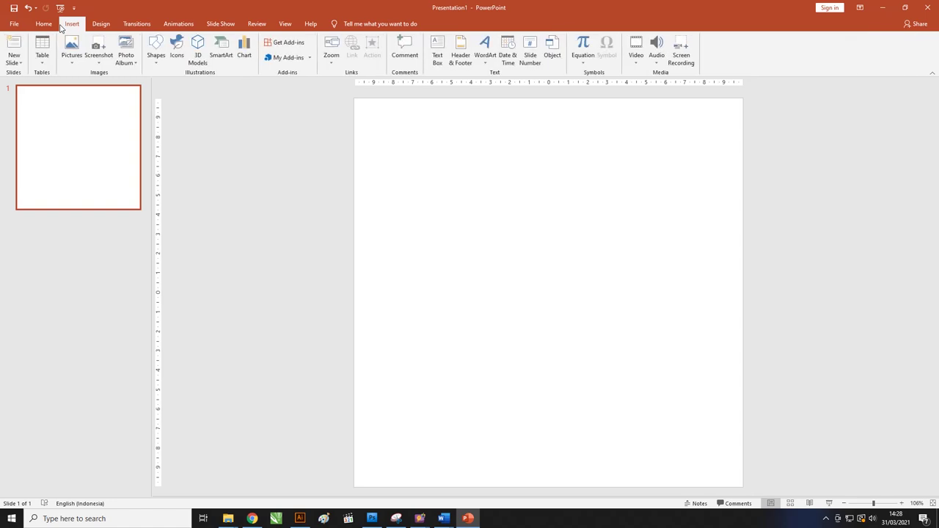
click(71, 53)
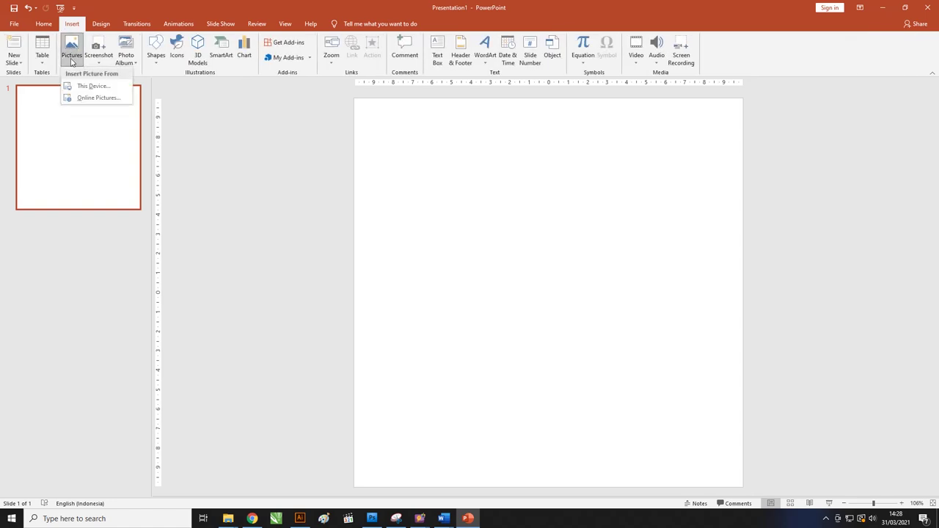
click(92, 86)
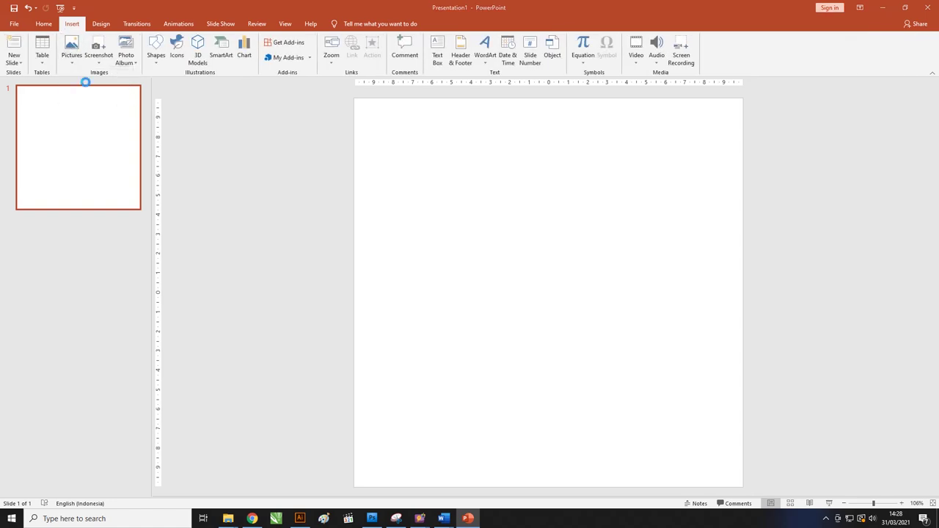
drag(236, 89, 390, 150)
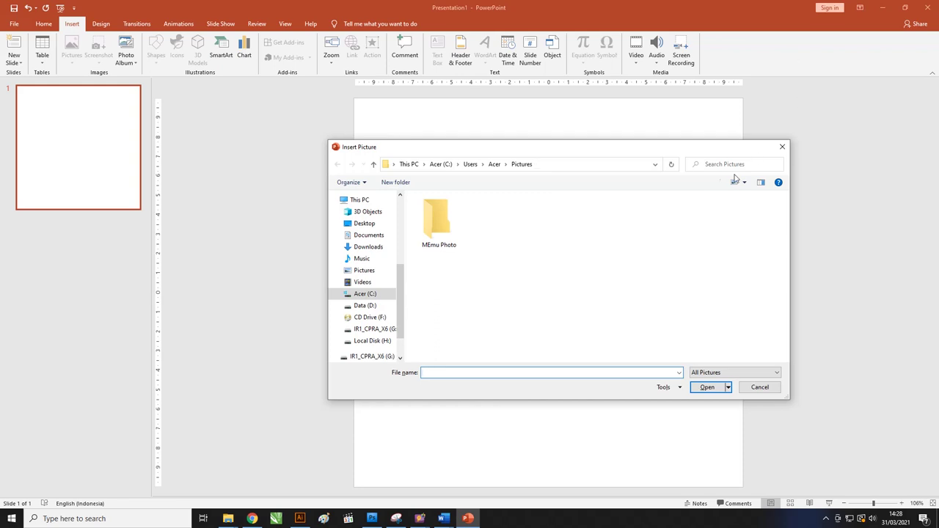
click(547, 164)
key(ctrl+v)
key(Return)
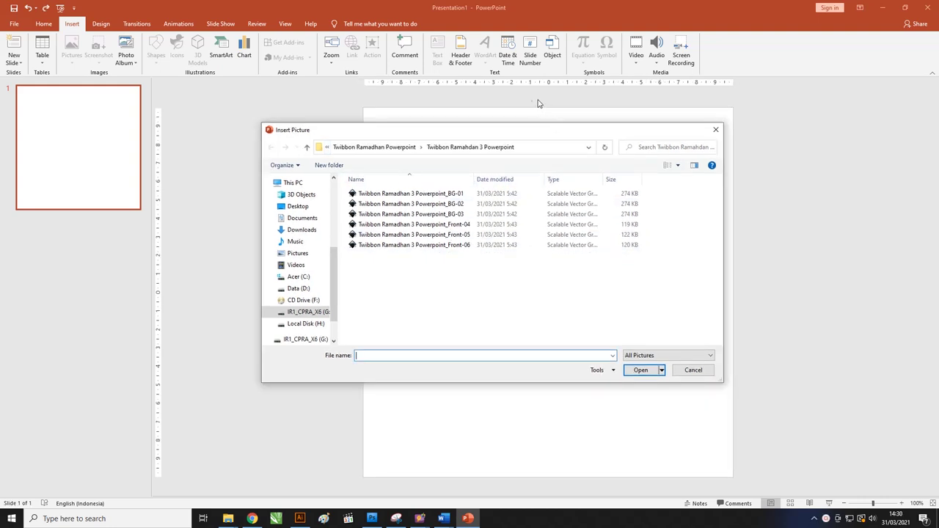
- Insert the BG-01 ring background and Front-04 mosque overlay graphics together
drag(515, 138, 528, 136)
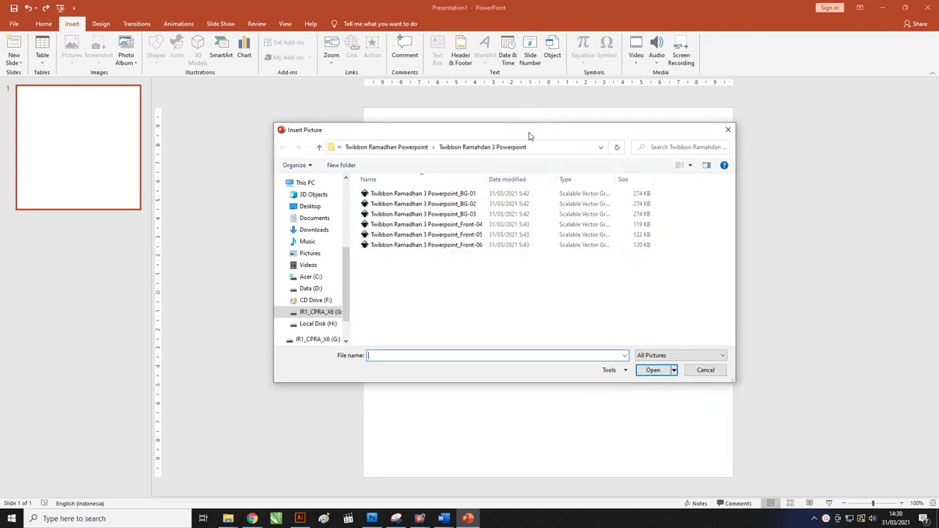
click(454, 195)
click(468, 226)
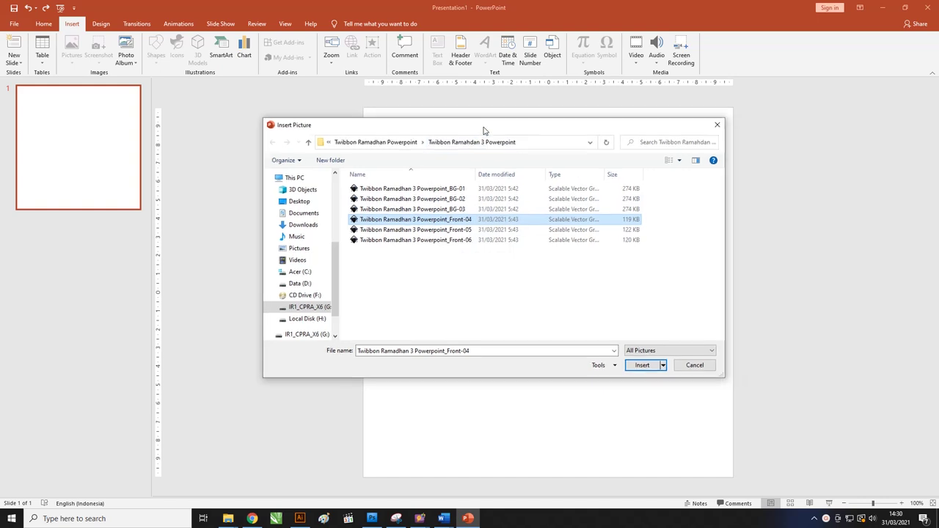
drag(495, 134, 484, 130)
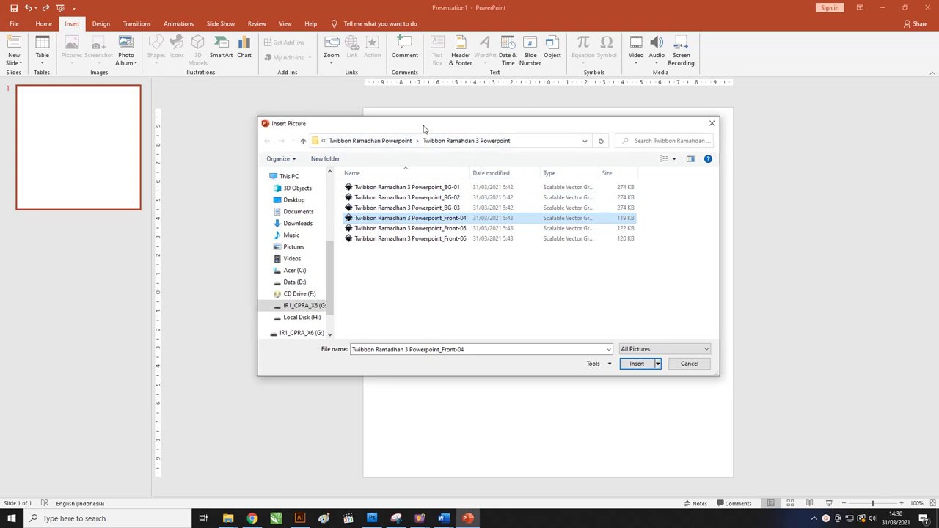
drag(421, 128, 411, 125)
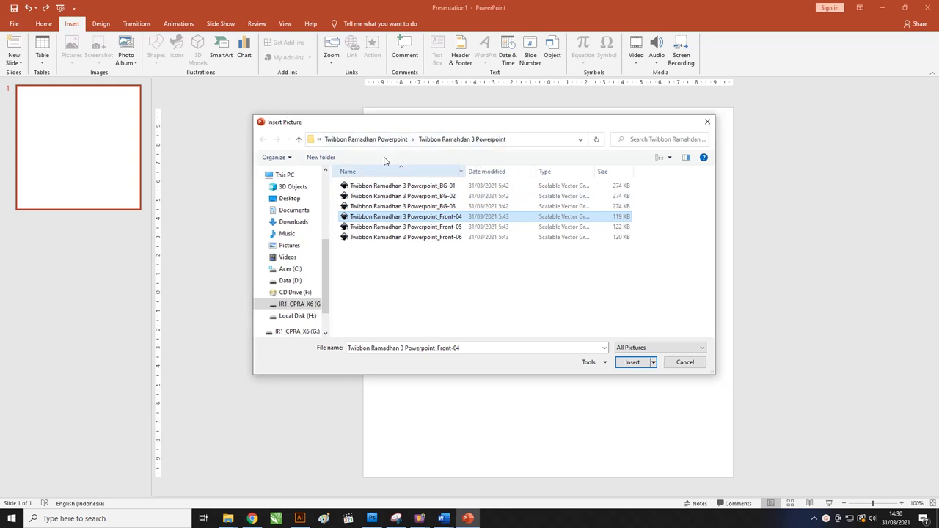
click(433, 188)
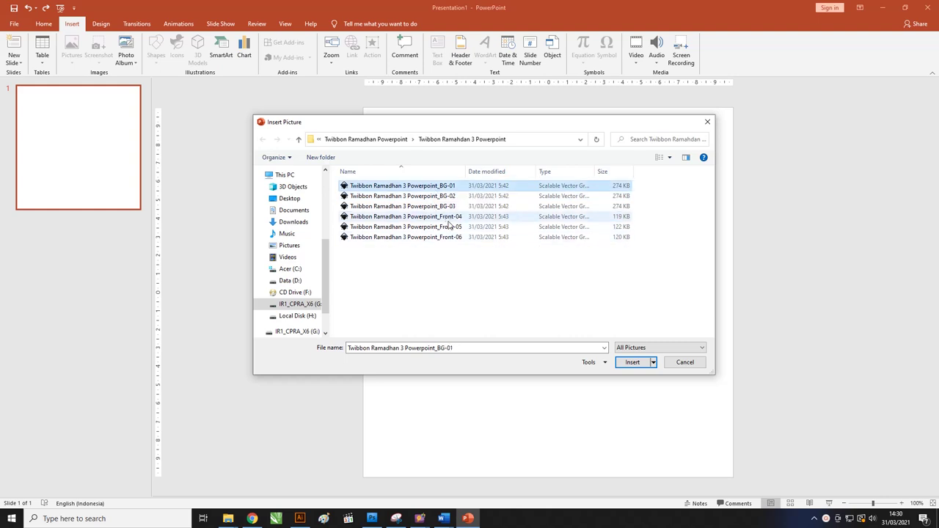
ctrl+click(449, 217)
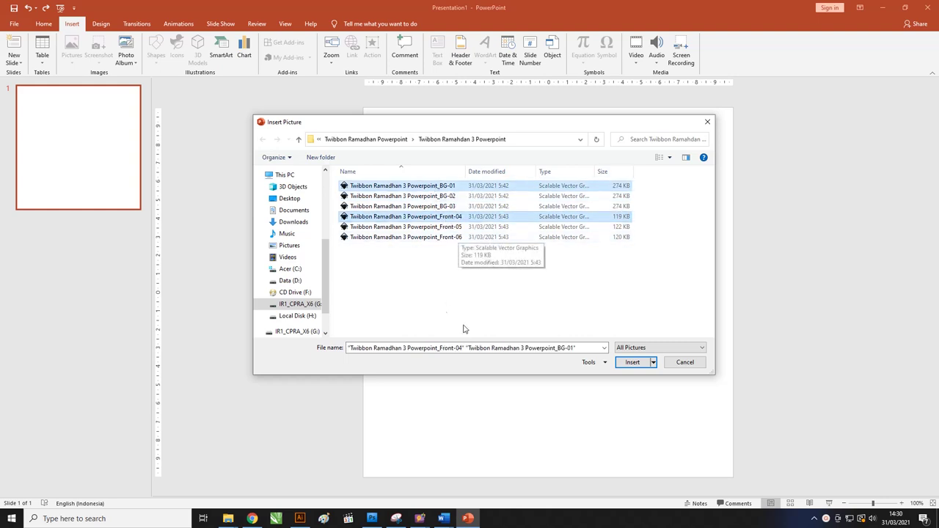
click(632, 363)
- Move the mosque overlay off the ring and enlarge the ring background to fill the slide
click(652, 293)
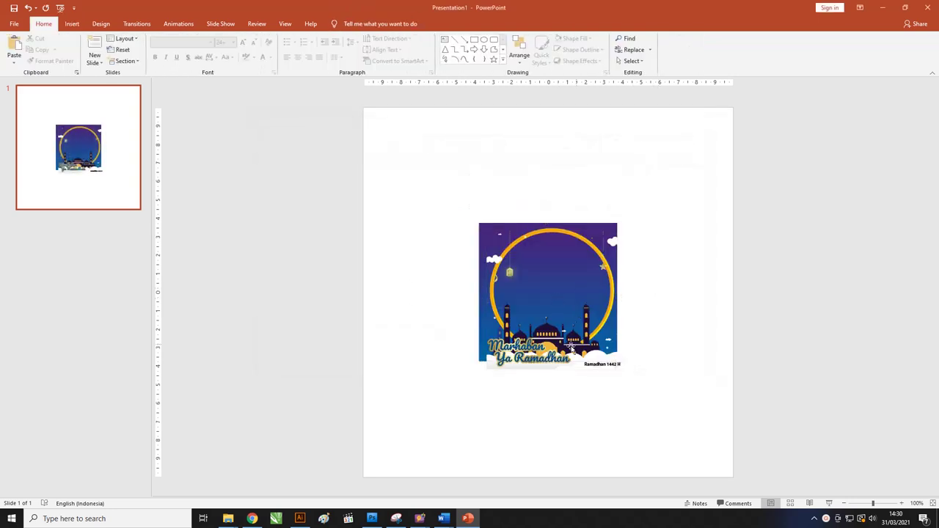
mouse_move(571, 350)
mouse_down()
mouse_move(731, 373)
mouse_move(732, 393)
mouse_up()
drag(577, 325, 462, 209)
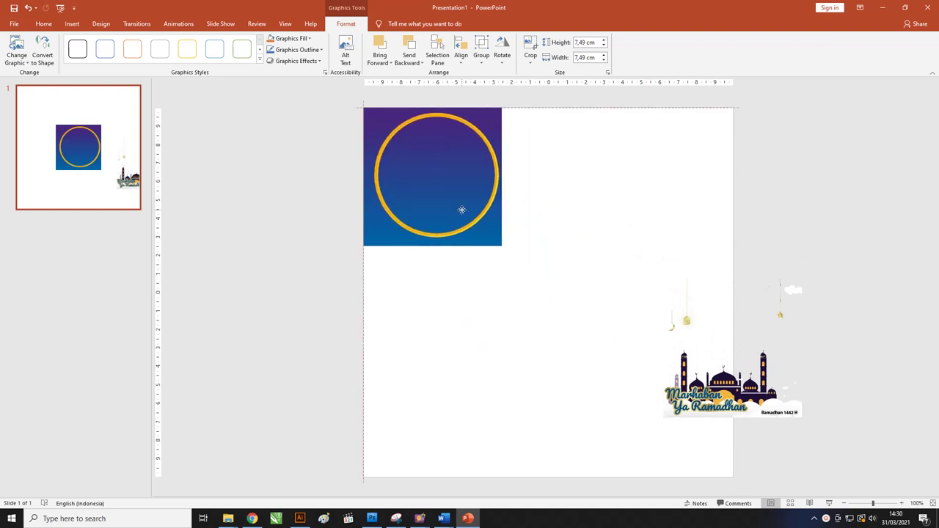
scroll(461, 210, down, 3)
drag(671, 360, 265, 268)
click(435, 242)
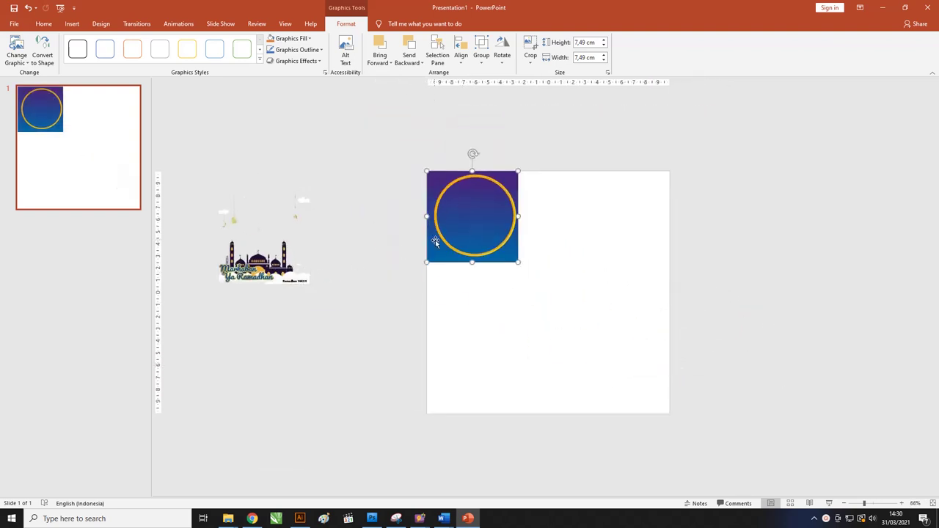
drag(518, 262, 668, 407)
- Zoom in to inspect the gold ring's placement and nudge it slightly right
scroll(563, 266, up, 3)
scroll(566, 260, up, 3)
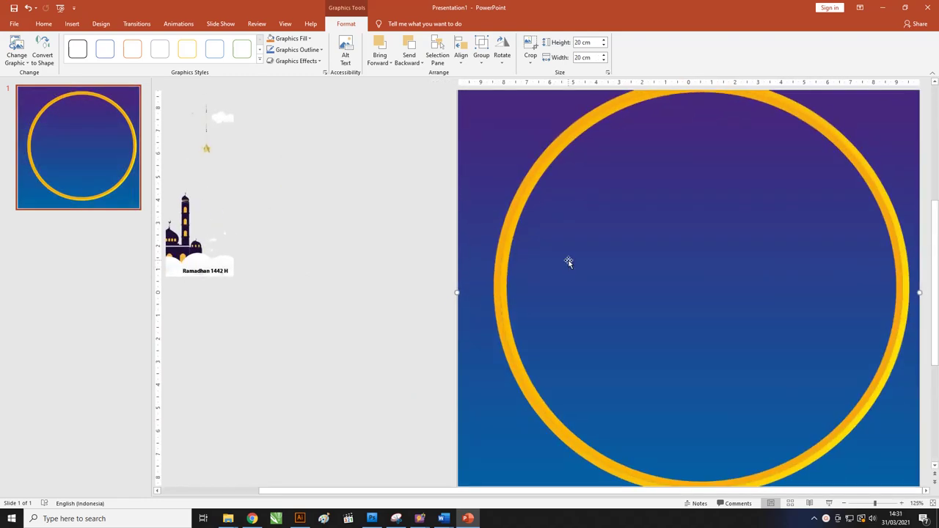
scroll(568, 260, up, 3)
scroll(567, 260, down, 5)
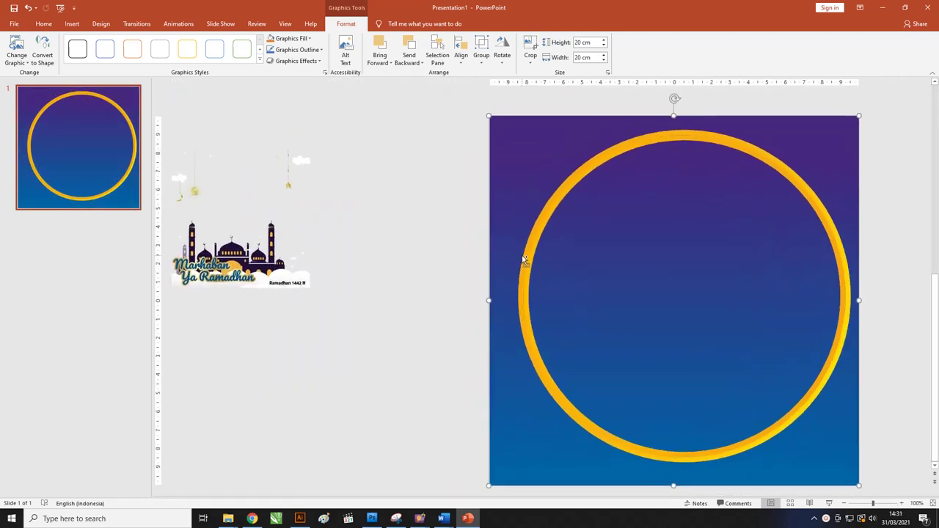
scroll(524, 260, up, 5)
scroll(225, 227, up, 5)
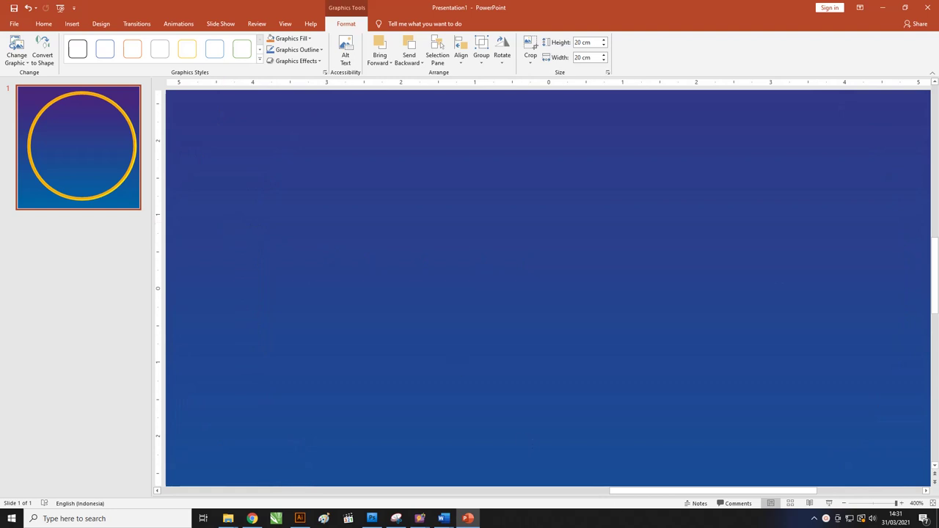
drag(749, 491, 499, 490)
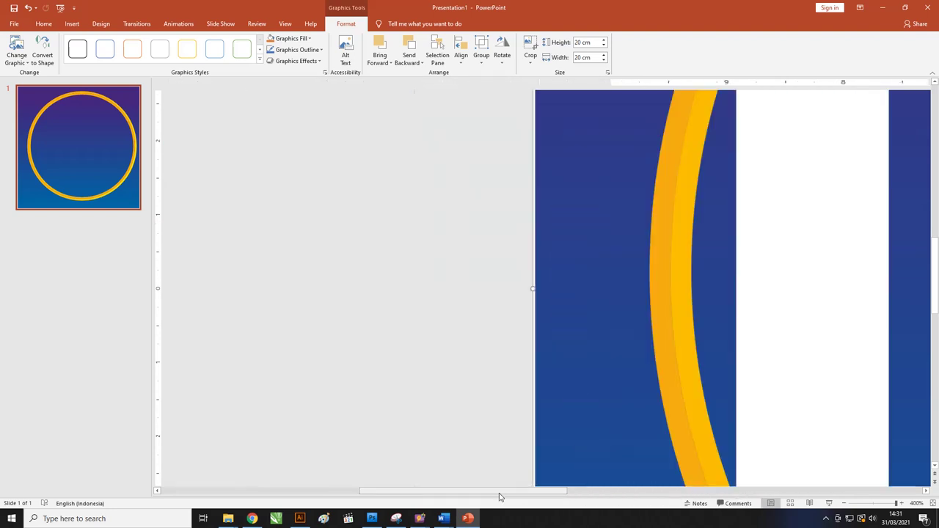
scroll(844, 390, down, 5)
scroll(656, 462, down, 5)
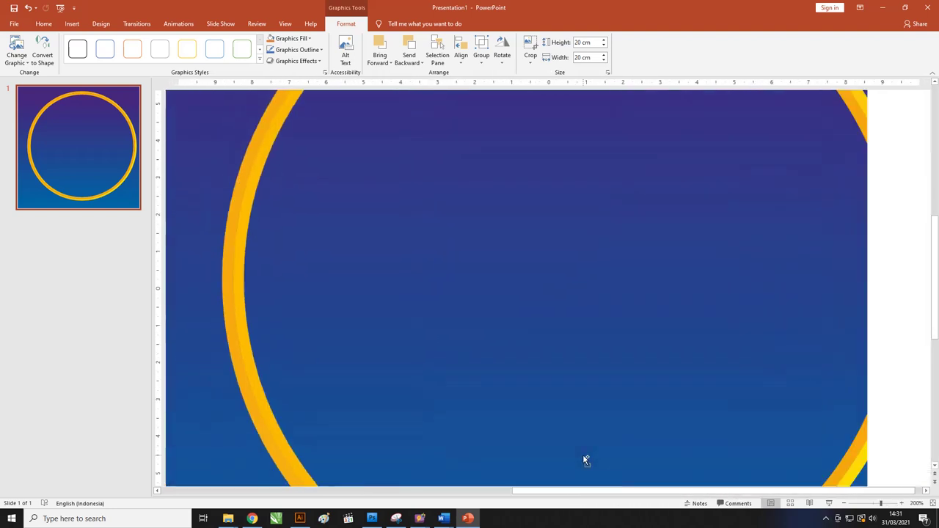
scroll(585, 460, down, 3)
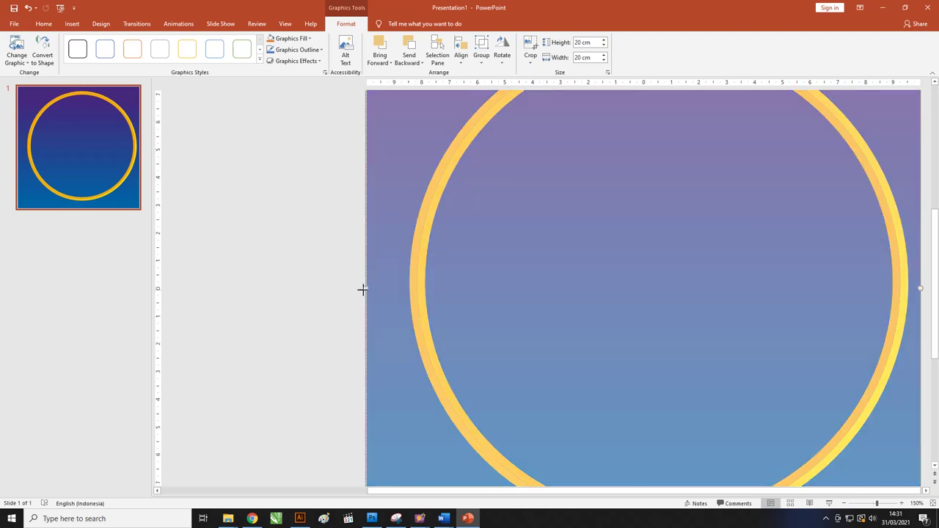
drag(362, 289, 363, 289)
click(333, 283)
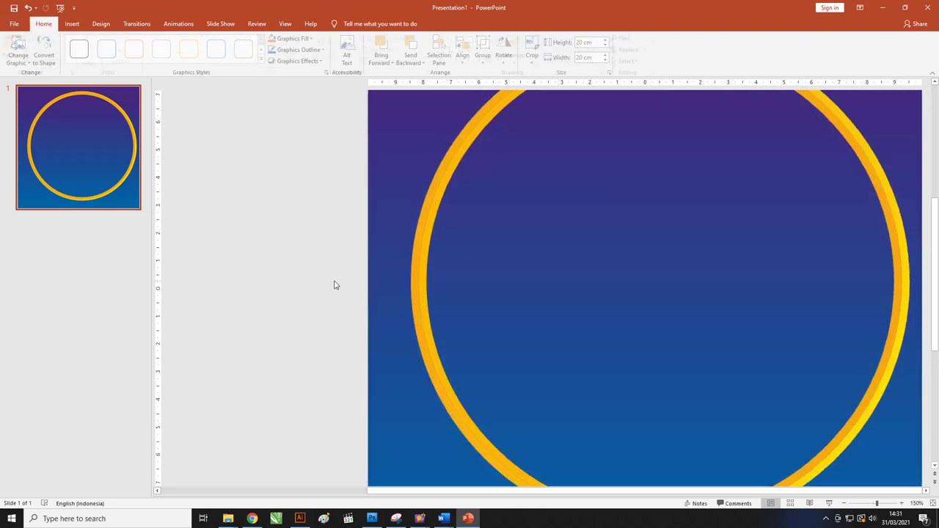
- Move the mosque artwork off the slide into the empty area on the right
scroll(378, 292, down, 3)
scroll(391, 266, down, 2)
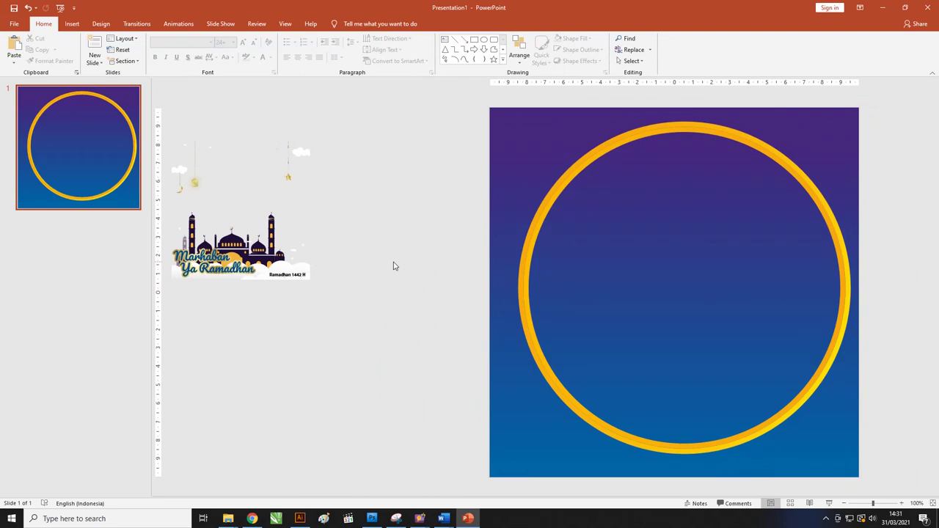
scroll(350, 253, down, 3)
scroll(350, 253, down, 2)
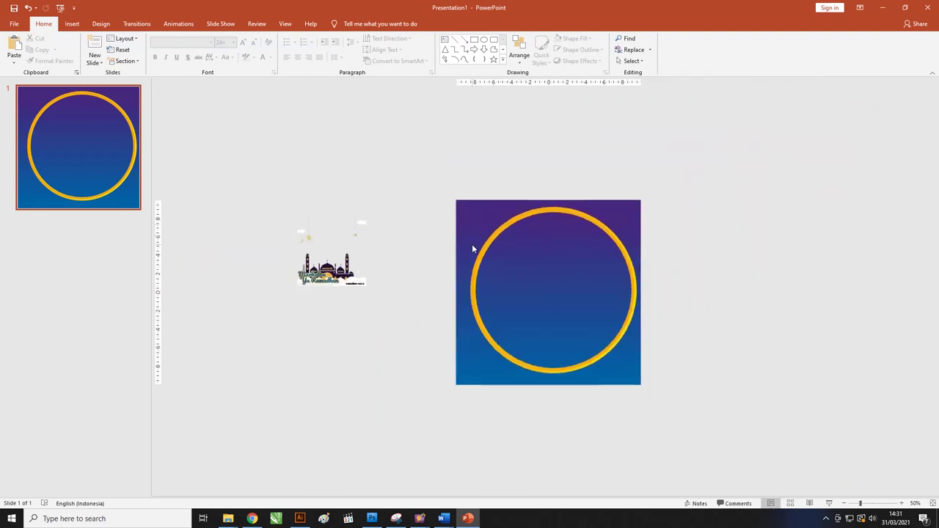
drag(321, 279, 708, 304)
scroll(562, 296, up, 3)
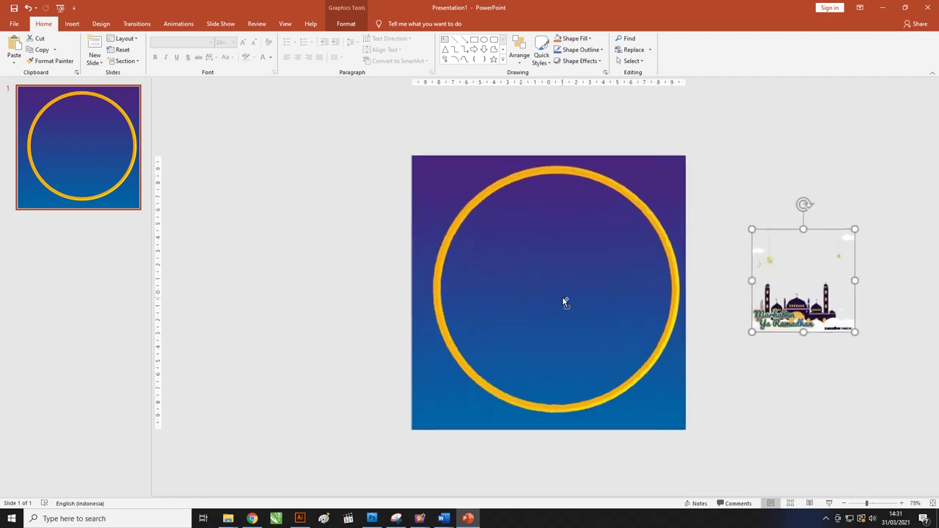
- Show the Insert ribbon commands
click(72, 23)
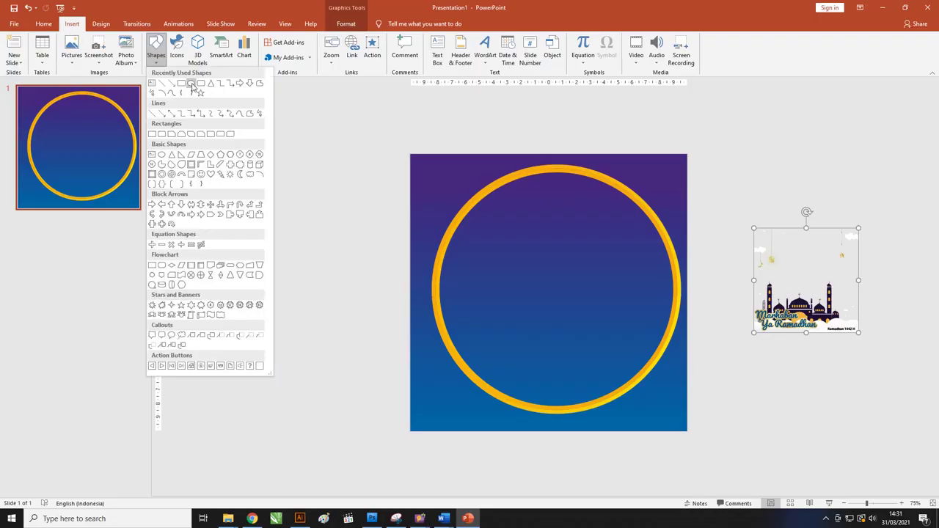
- Draw an oval circle inside the gold ring and enlarge it to roughly fill the ring
click(192, 84)
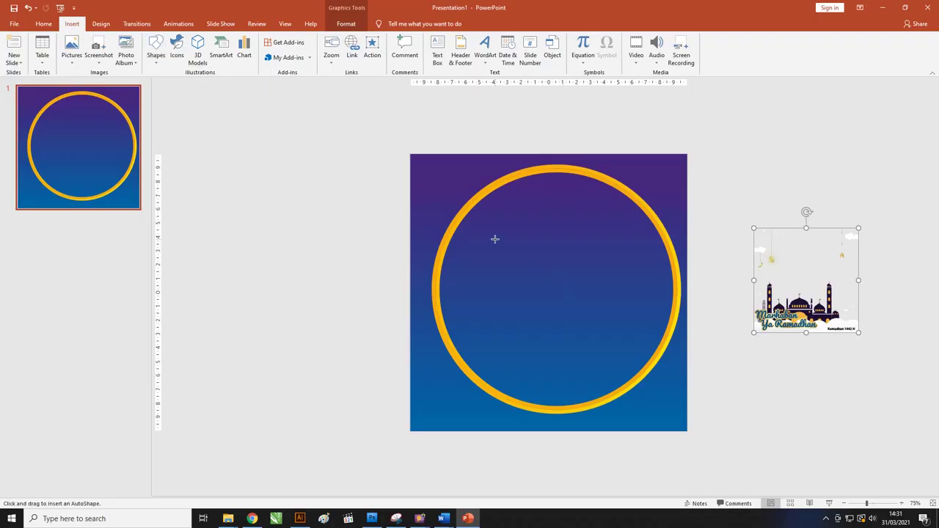
drag(495, 239, 599, 317)
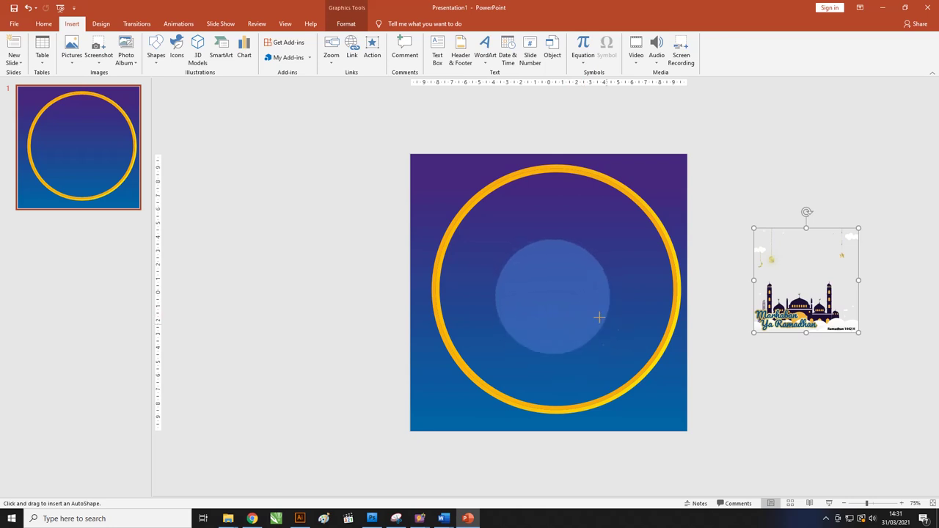
drag(599, 317, 677, 421)
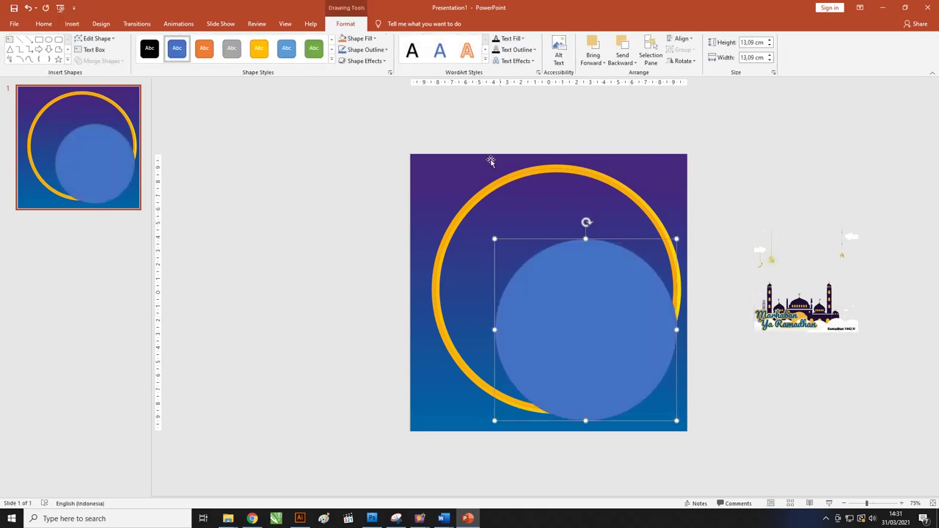
drag(594, 271, 571, 206)
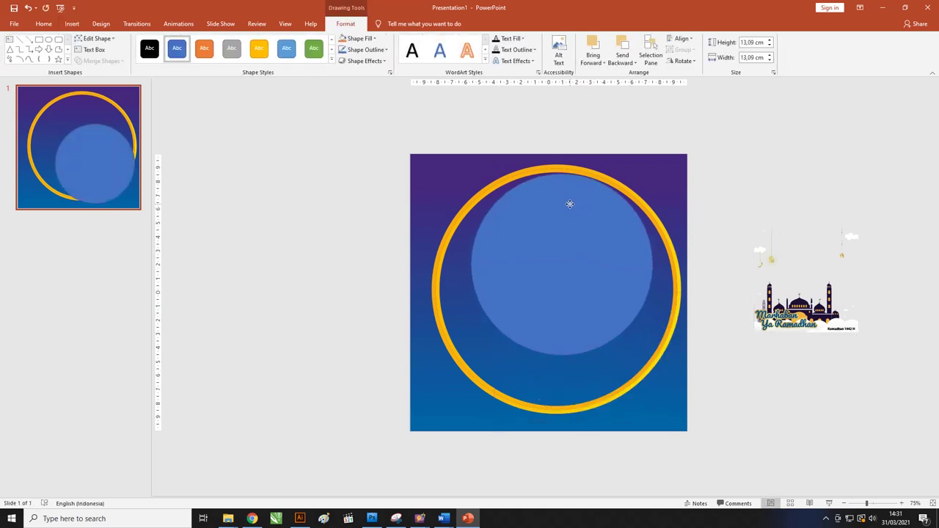
drag(471, 356, 445, 386)
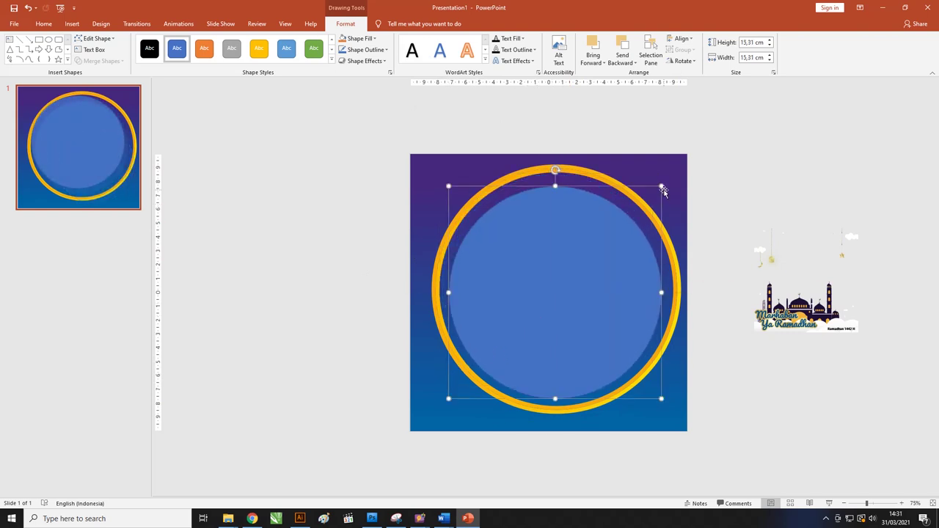
- Fine-tune the circle's position and size to 16.86 cm across
click(666, 180)
click(504, 362)
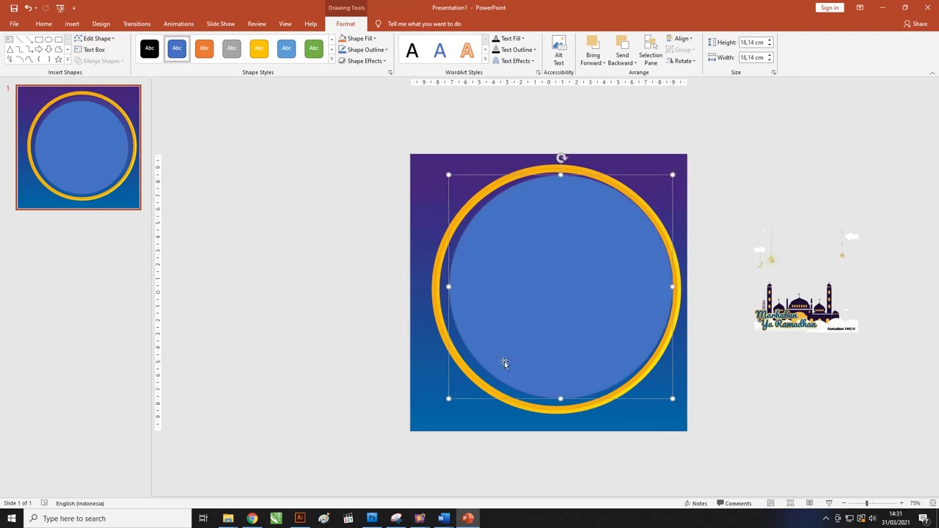
click(438, 405)
drag(449, 399, 439, 407)
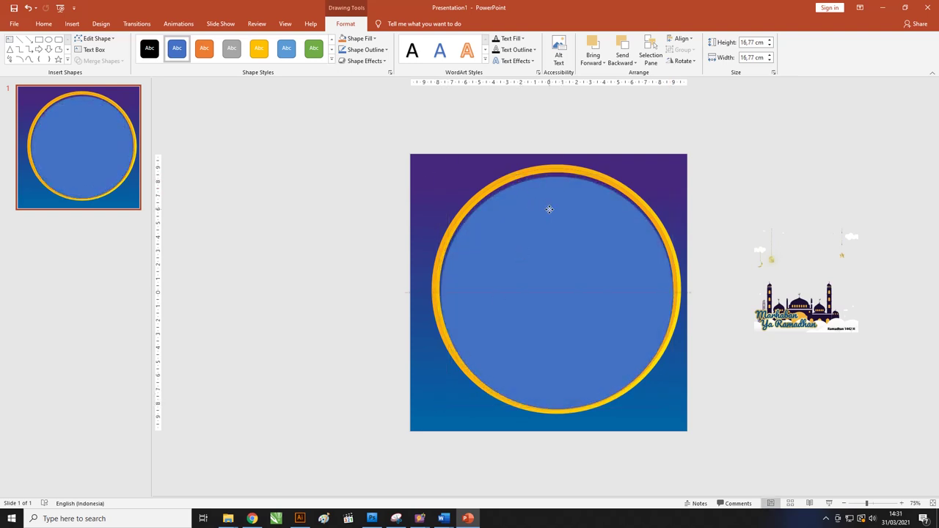
drag(519, 187, 518, 184)
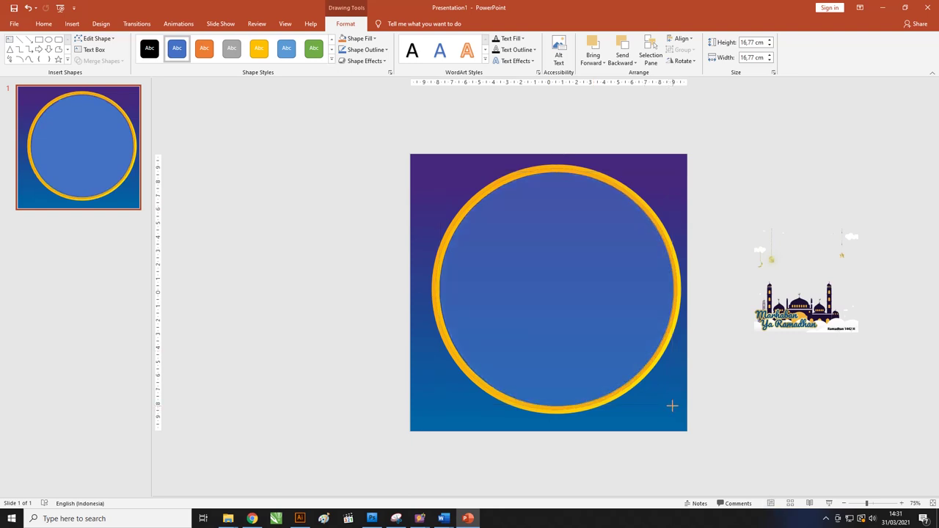
drag(672, 405, 674, 407)
click(731, 408)
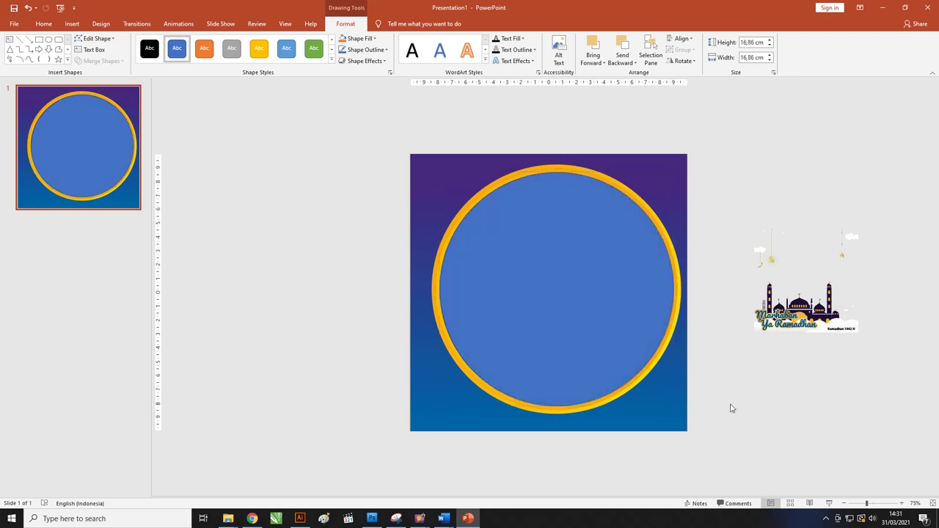
- Check the circle's Shape Outline options, leaving them unchanged
click(548, 211)
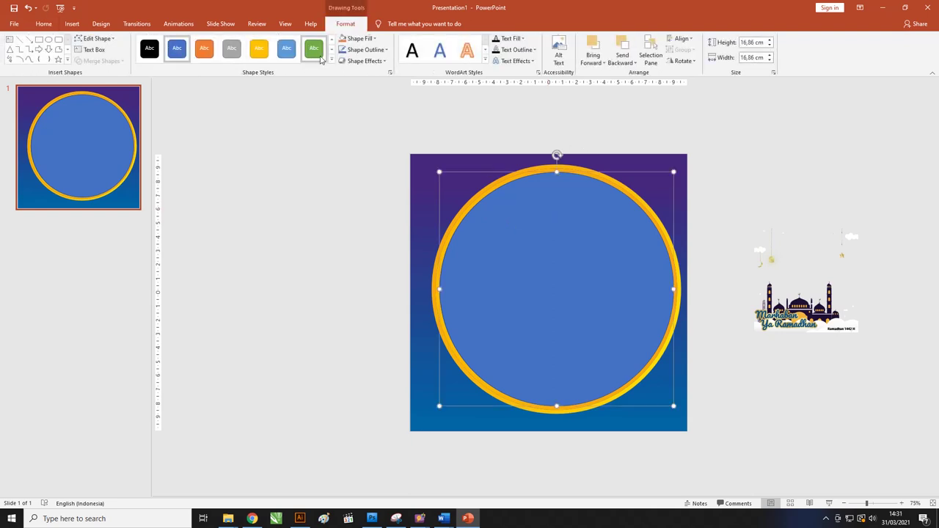
click(365, 49)
click(381, 144)
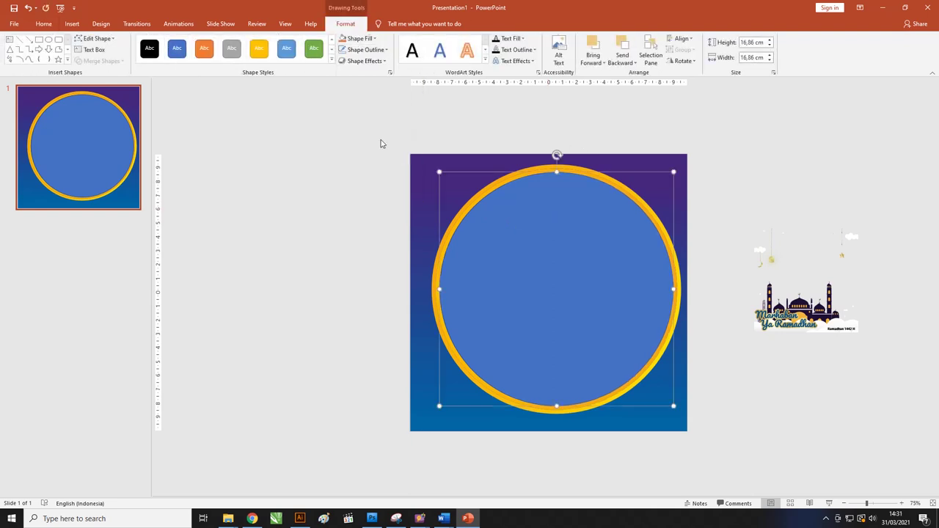
click(381, 145)
click(555, 262)
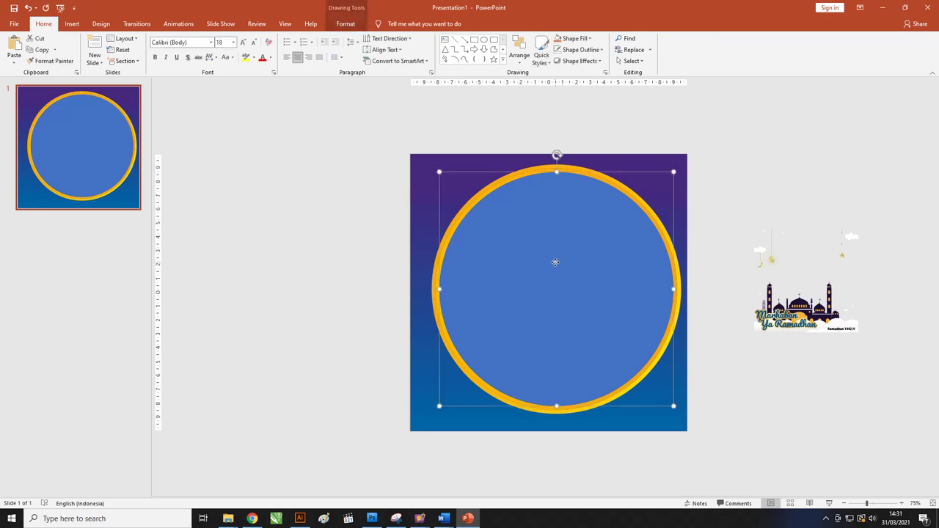
click(346, 23)
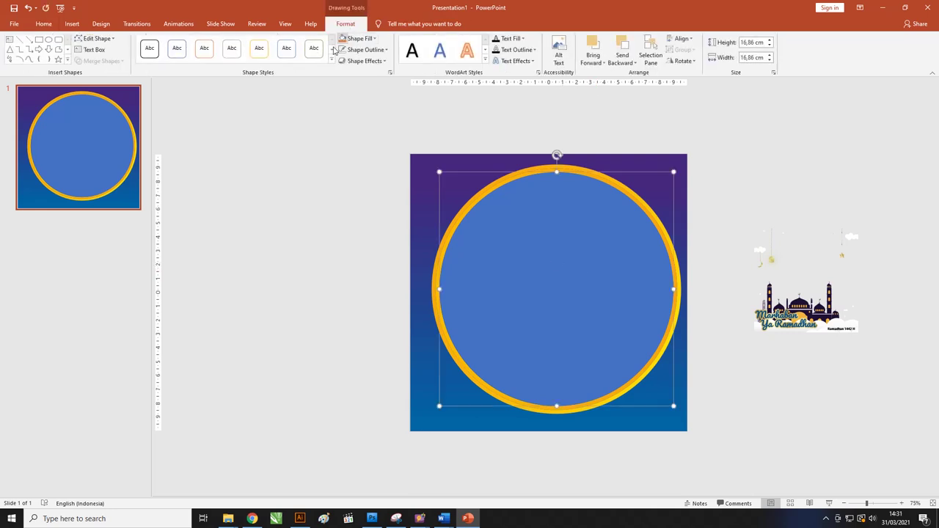
- Fill the circle with the photo IMG-20210330-WA0015 from the Pictures folder
click(362, 41)
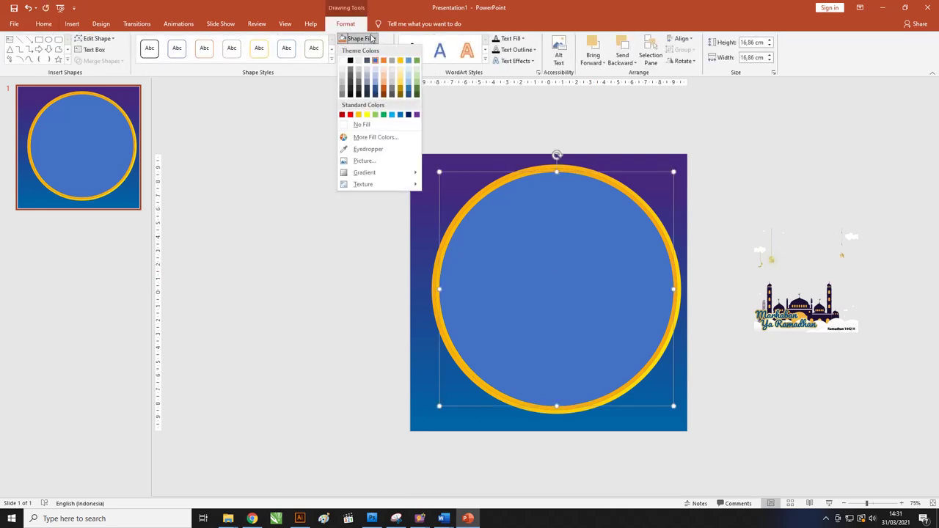
click(377, 160)
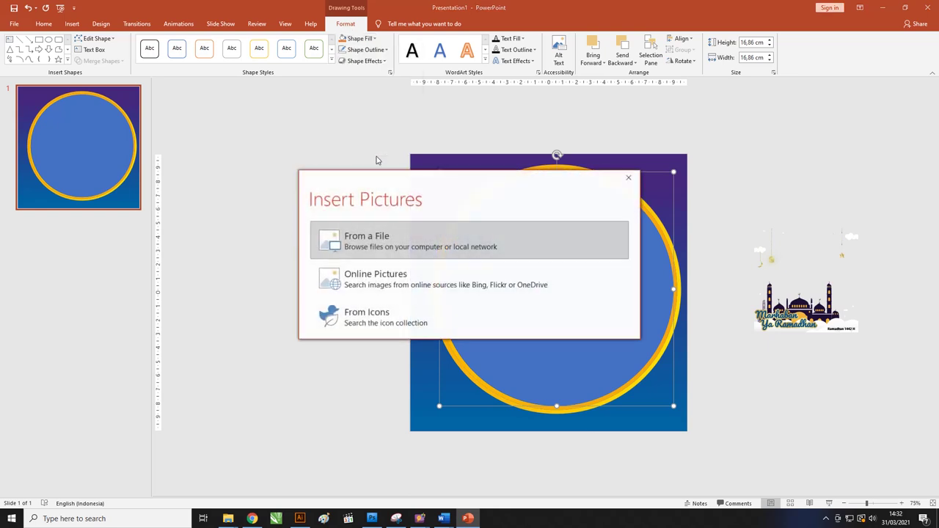
click(364, 242)
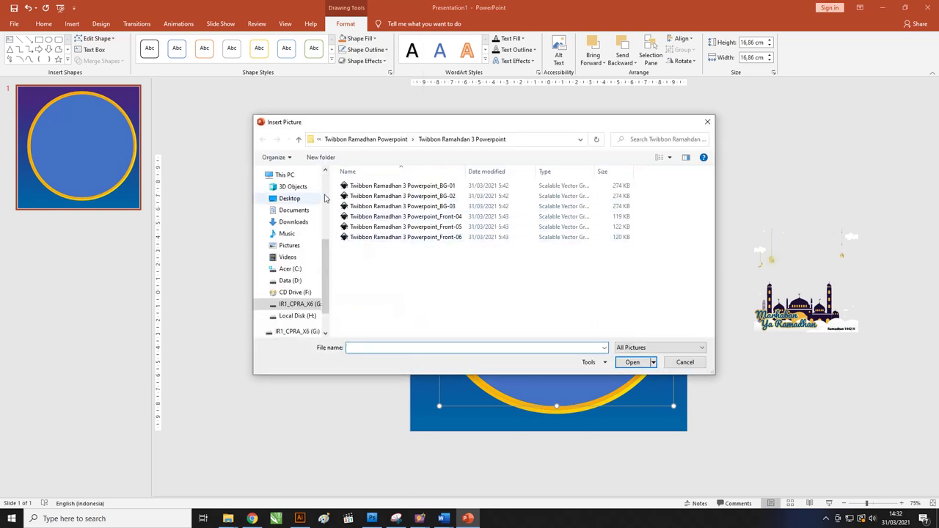
click(279, 246)
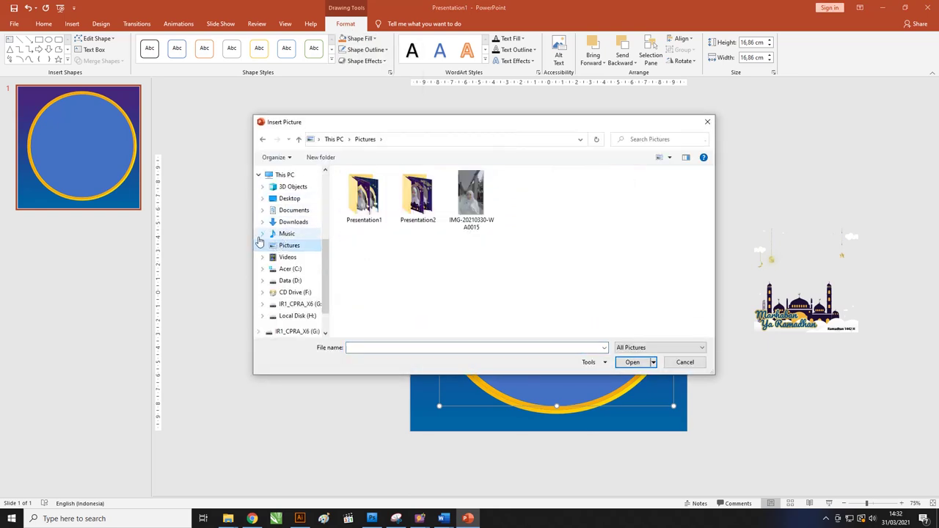
click(475, 206)
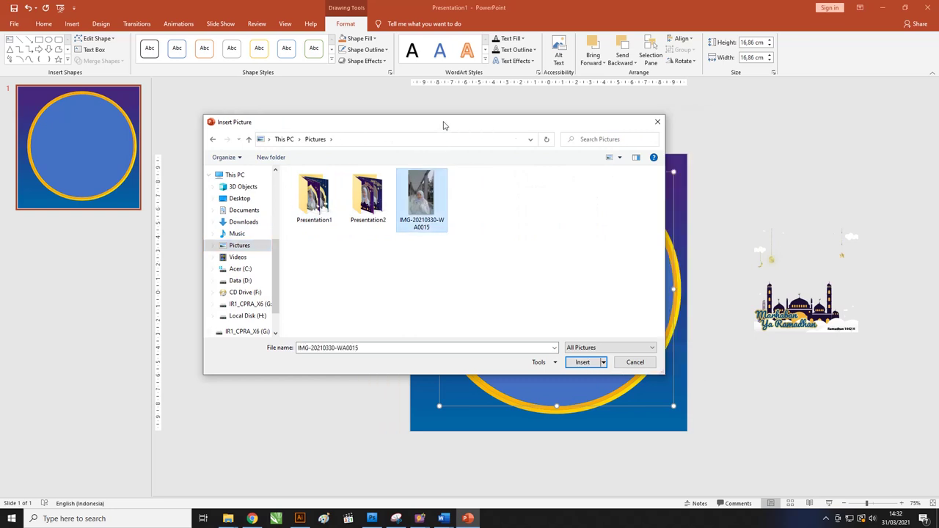
drag(486, 126, 419, 125)
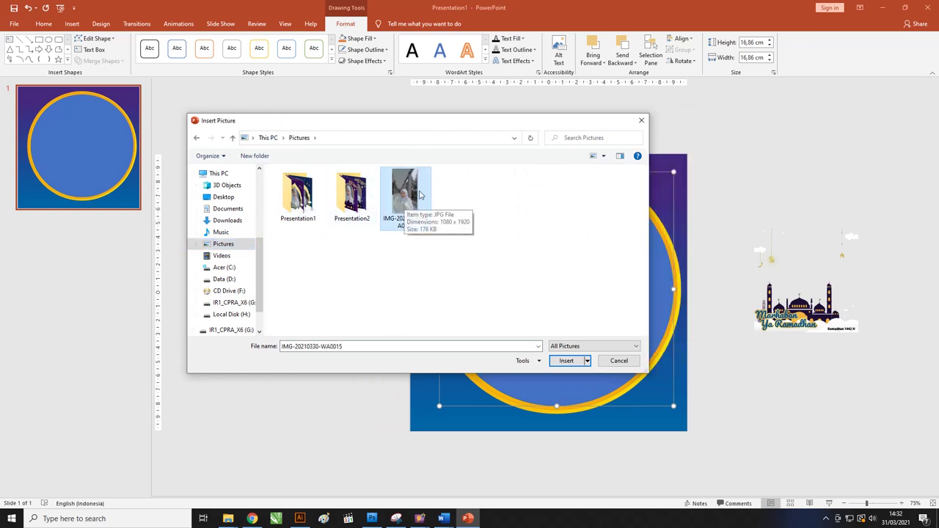
click(569, 361)
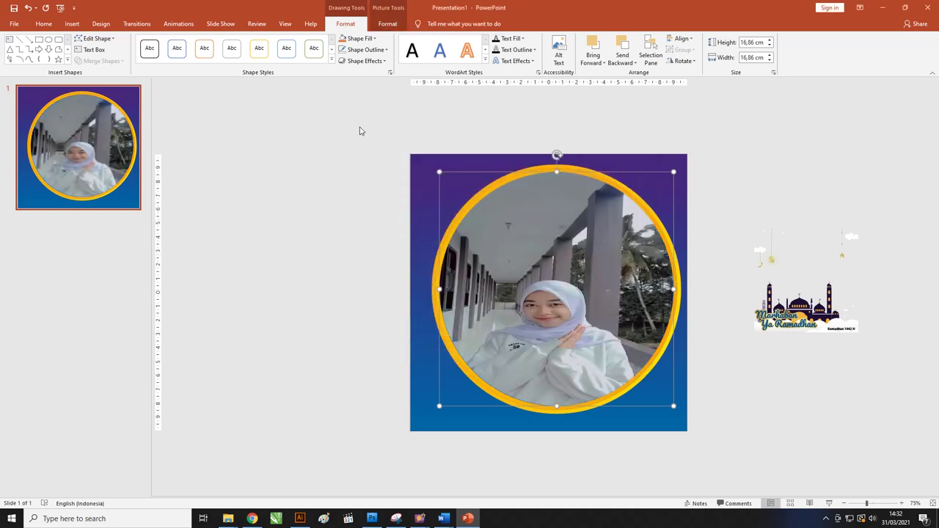
- Crop the circle's photo, enlarging and shifting it so her face centres in the ring
click(386, 24)
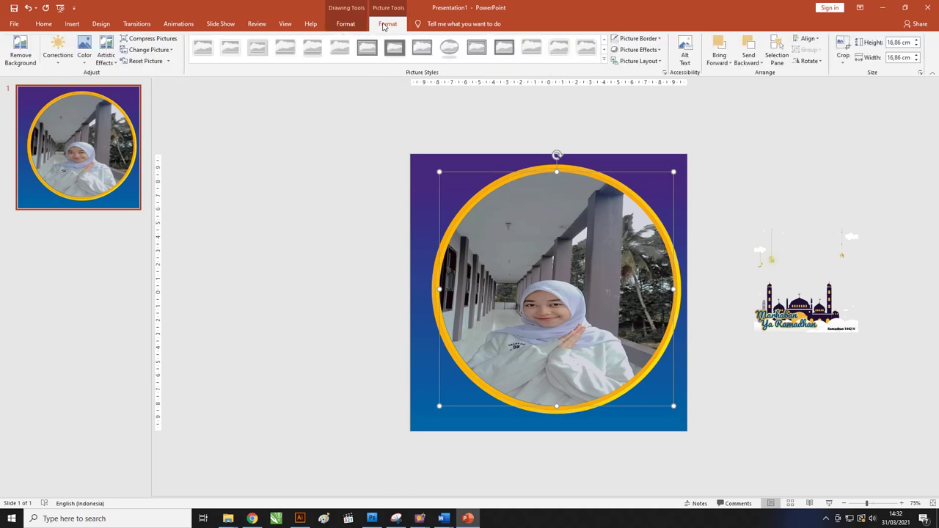
click(843, 63)
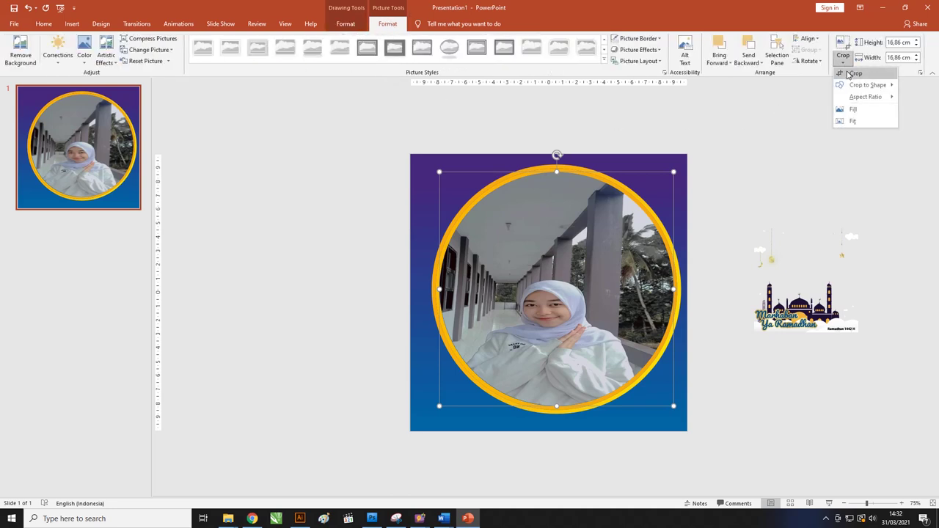
click(853, 76)
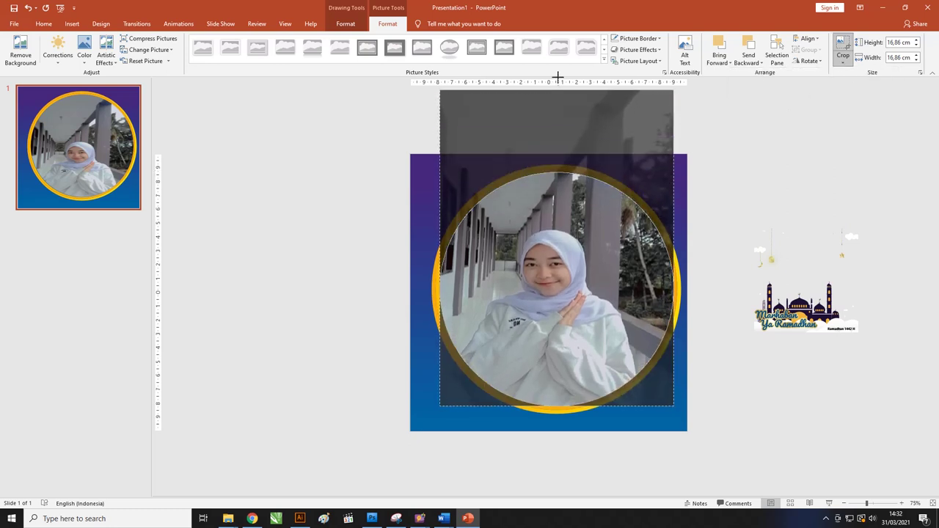
drag(557, 170, 553, 110)
scroll(527, 179, down, 2)
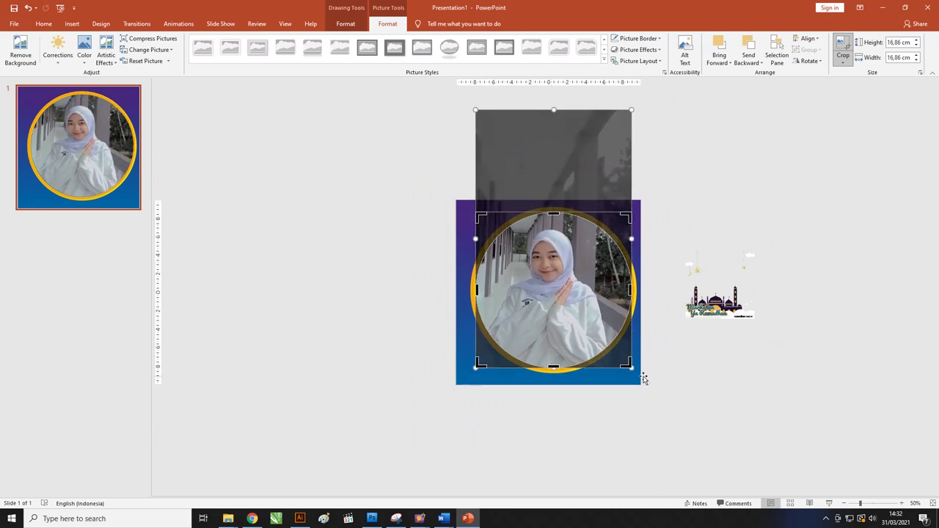
drag(633, 372, 660, 413)
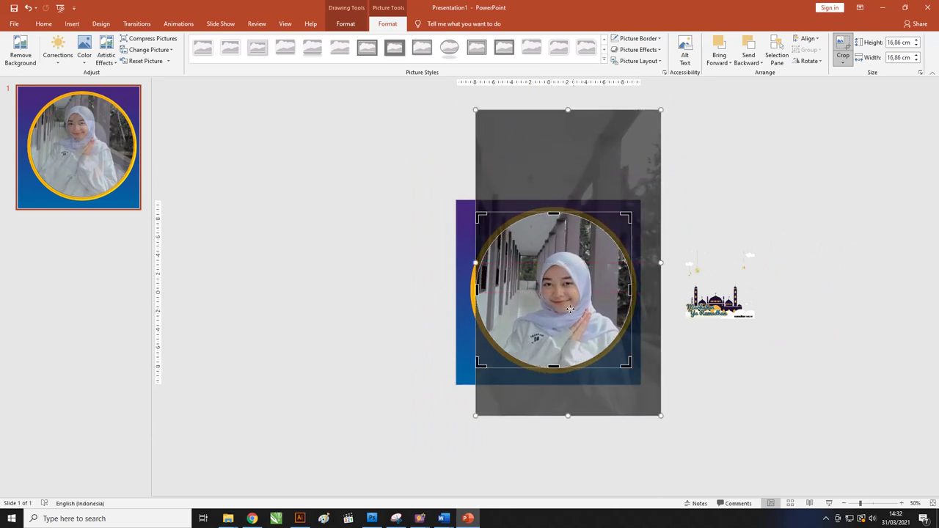
drag(568, 307, 557, 307)
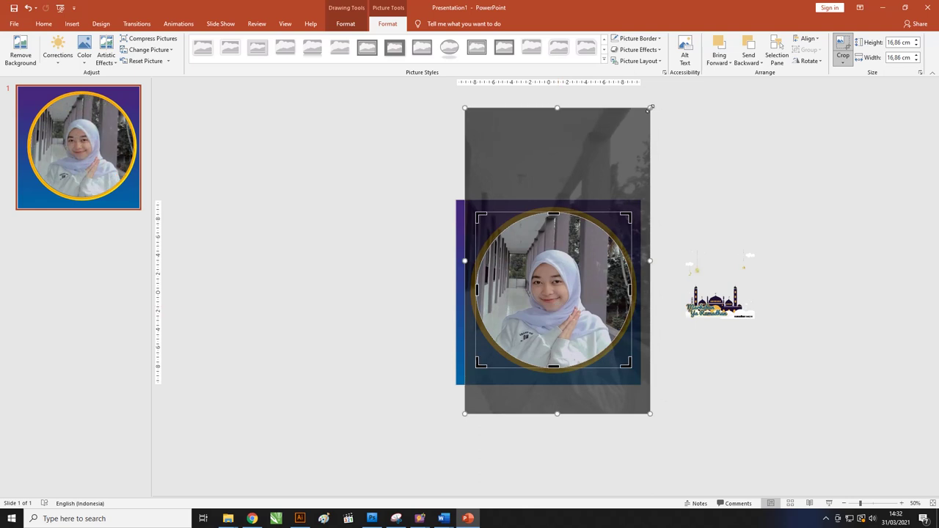
drag(650, 108, 669, 90)
drag(550, 336, 543, 346)
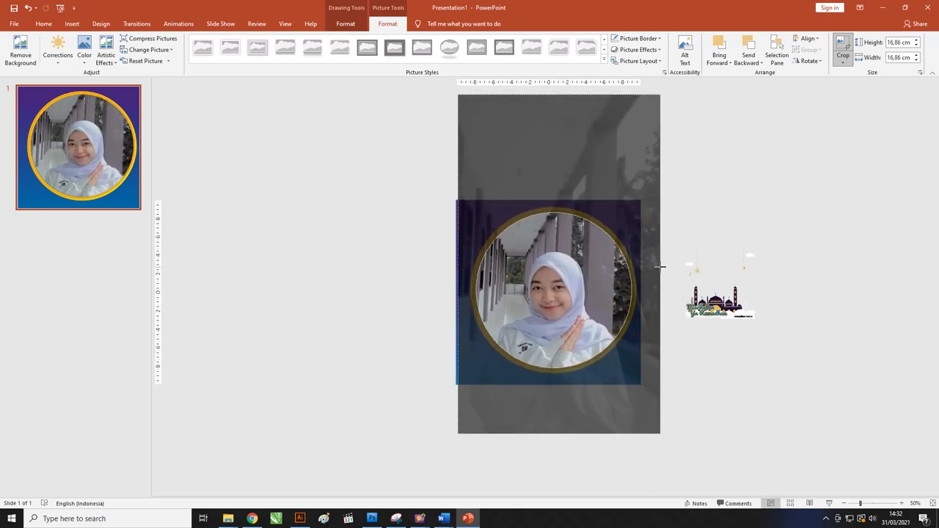
drag(581, 284, 580, 279)
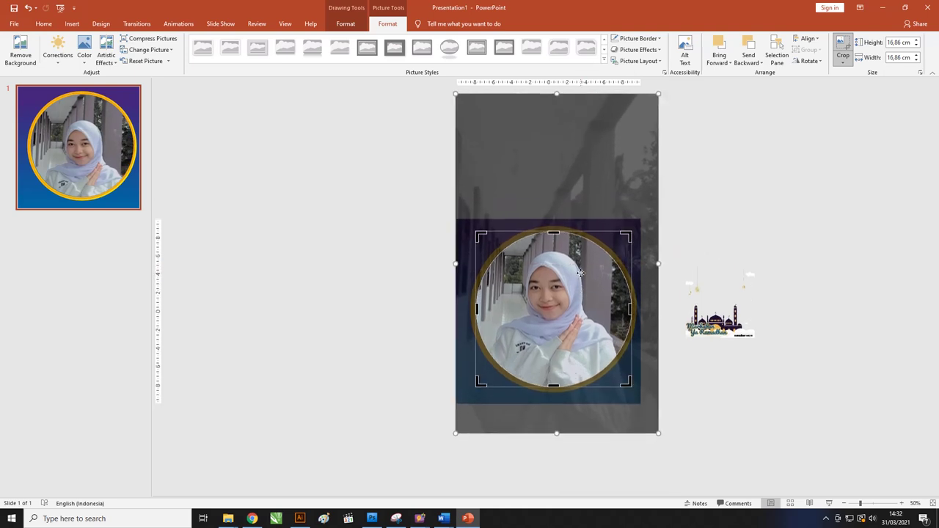
click(726, 407)
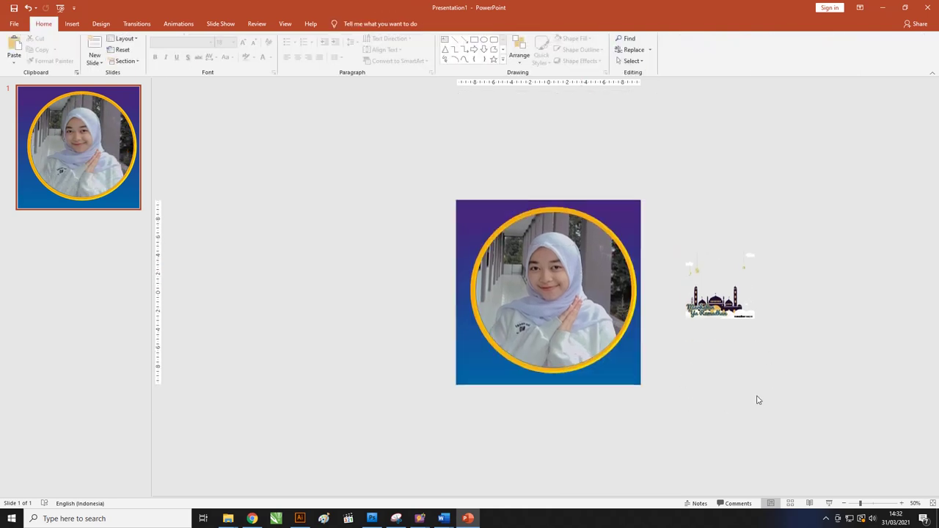
- Stretch the mosque overlay across the whole slide and adjust layering so the photo shows
drag(734, 321, 608, 373)
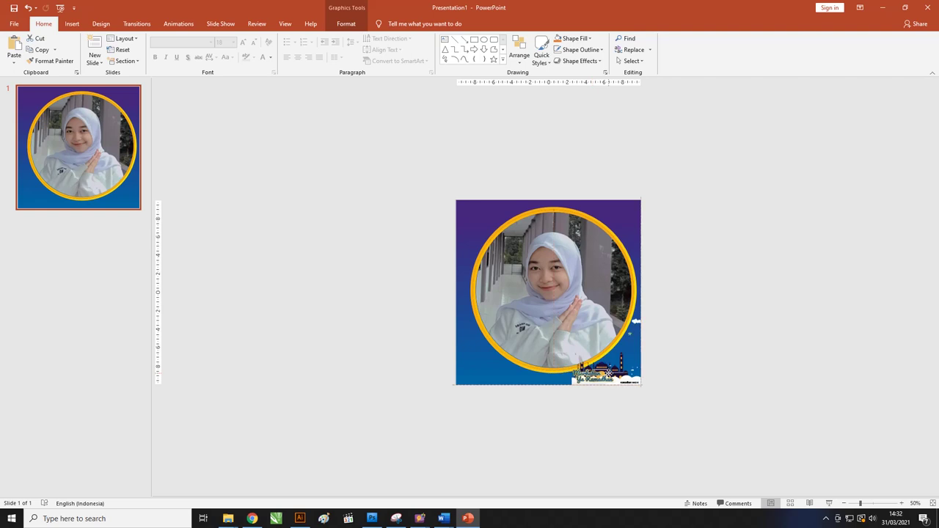
drag(643, 388, 456, 200)
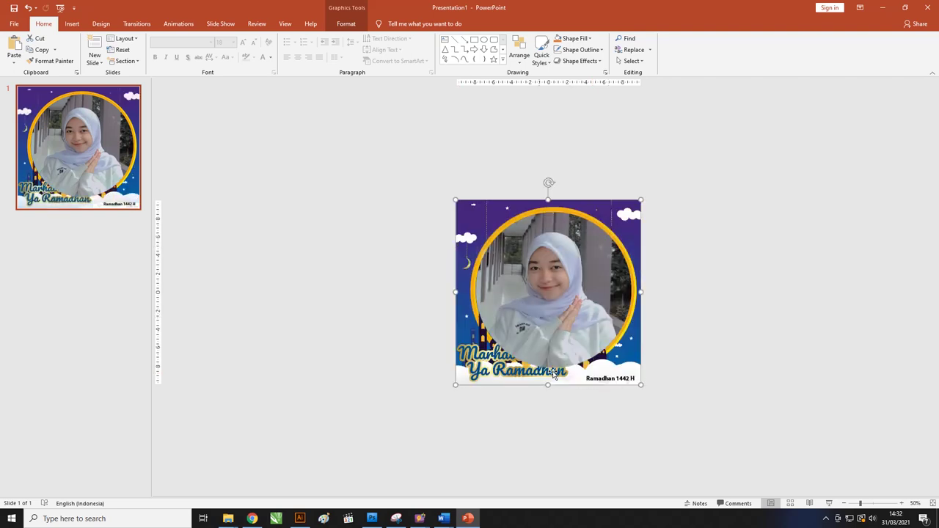
right_click(475, 376)
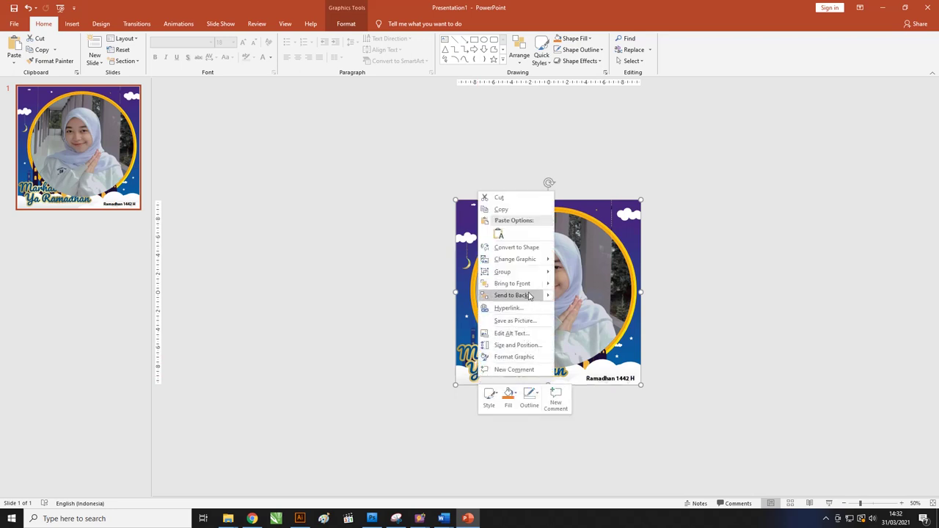
click(529, 296)
click(711, 317)
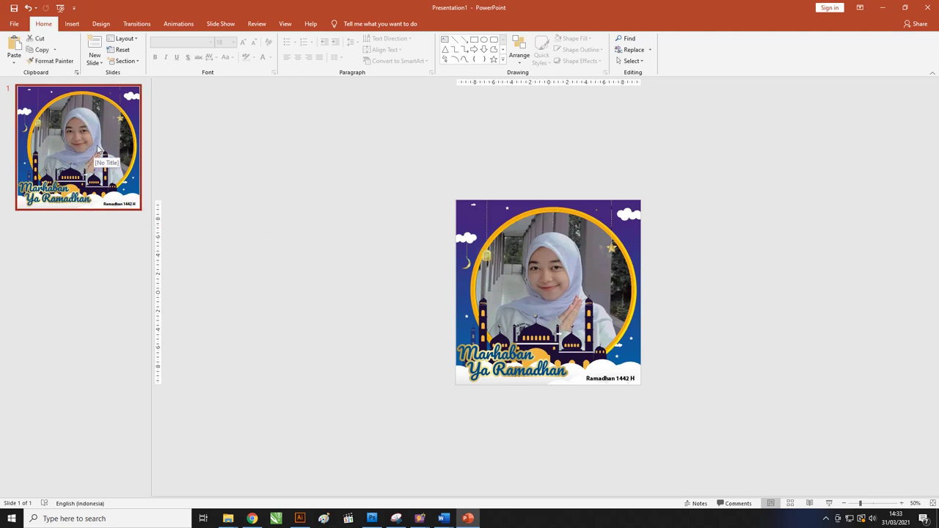
- Duplicate the slide and drag the copy's mosque overlay and ring frame aside
key(ctrl+d)
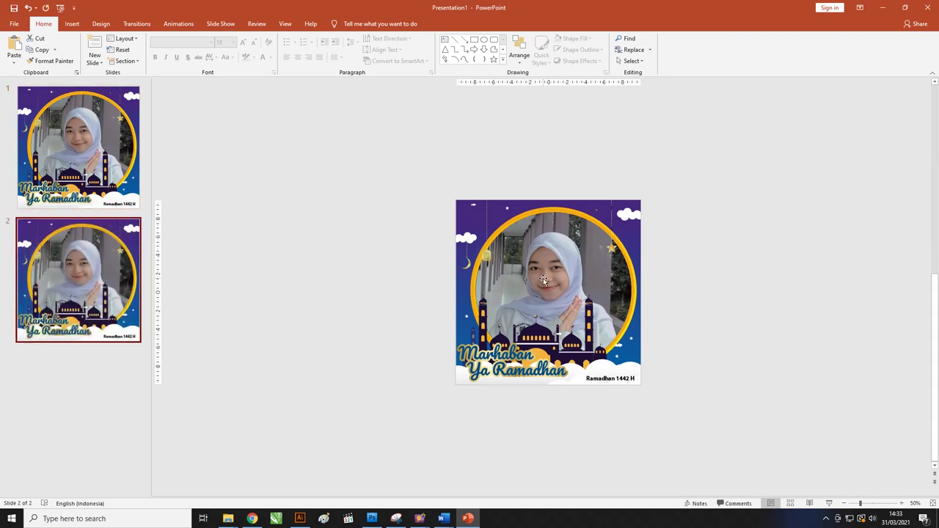
click(540, 282)
drag(539, 363, 797, 363)
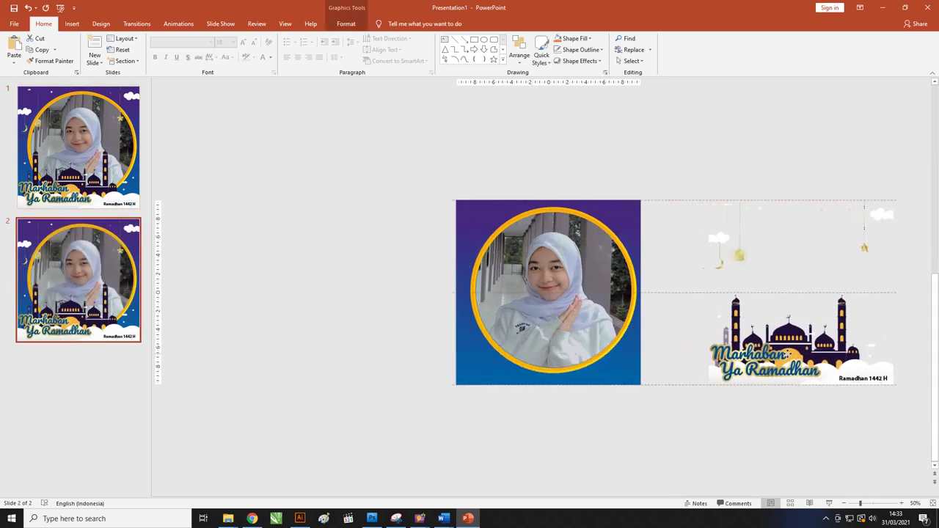
drag(630, 376, 393, 376)
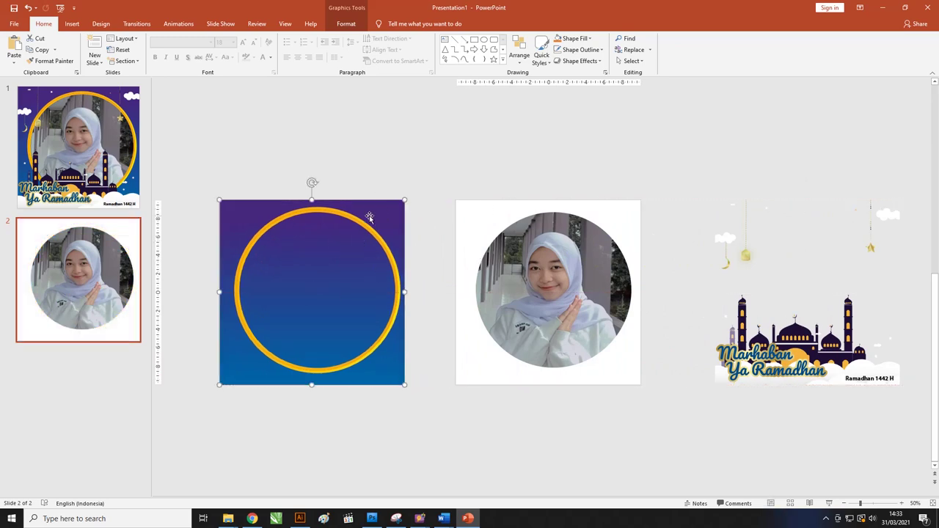
drag(369, 218, 363, 217)
- Delete the ring frame and mosque overlay, leaving only the circular photo
click(782, 363)
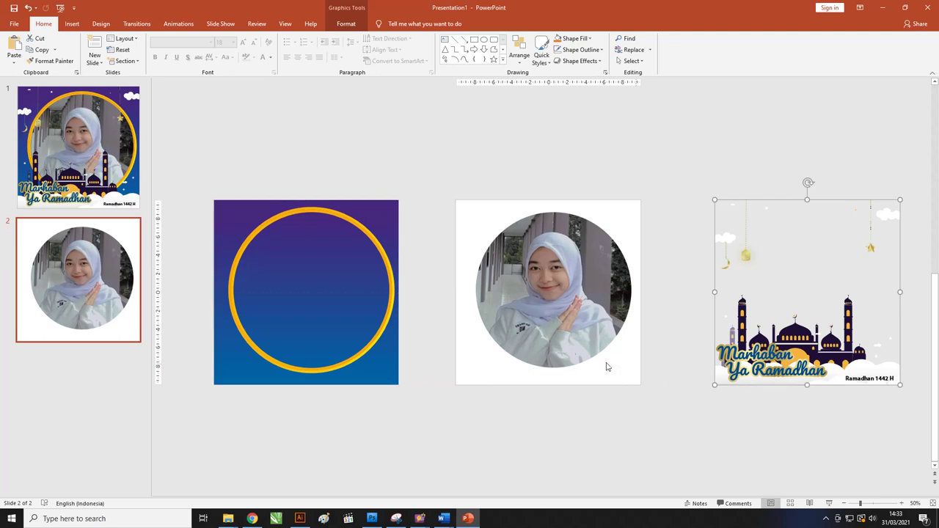
shift+click(284, 315)
key(Delete)
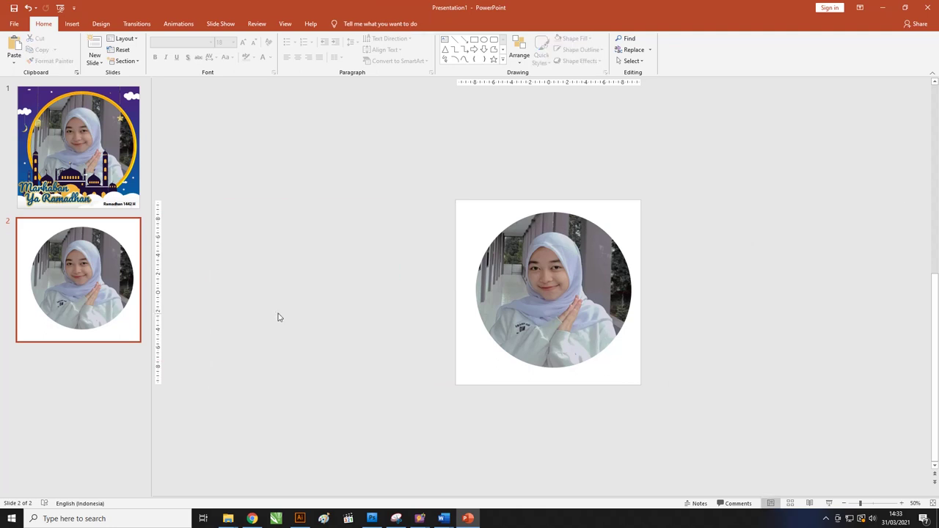
click(72, 23)
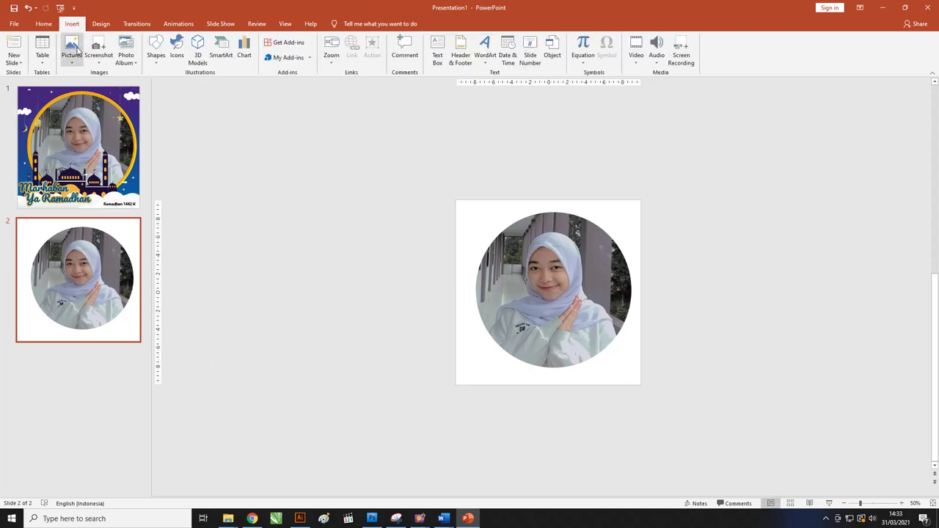
- Insert the BG-02 background and Front-05 overlay pictures from this device onto slide 2
click(72, 51)
click(93, 86)
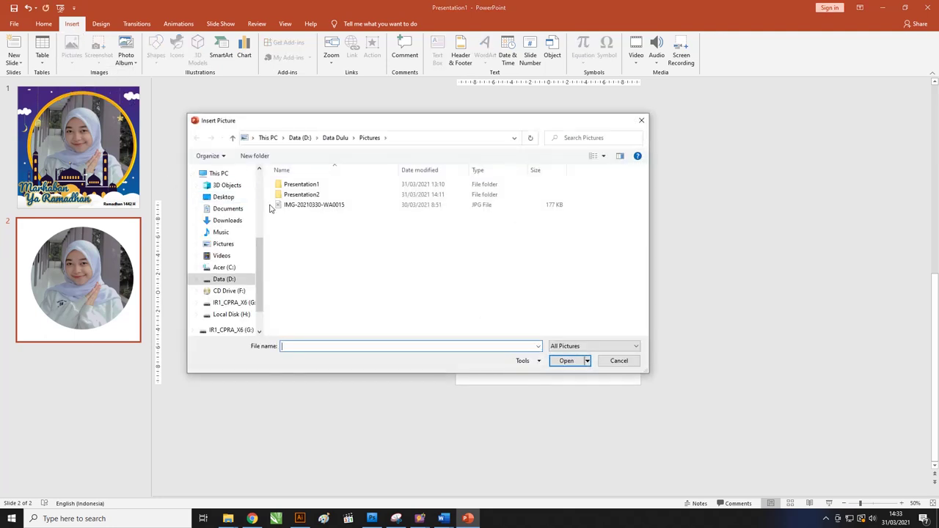
click(386, 197)
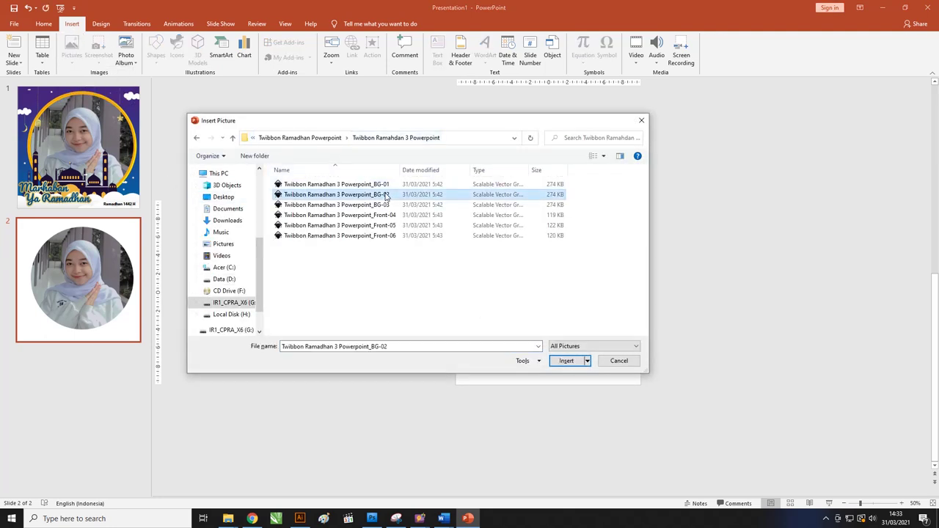
ctrl+click(396, 226)
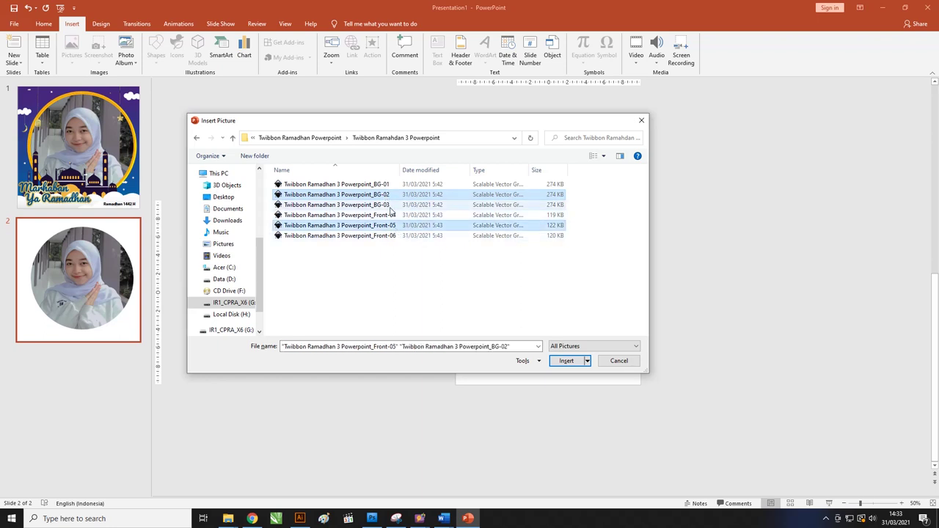
click(566, 360)
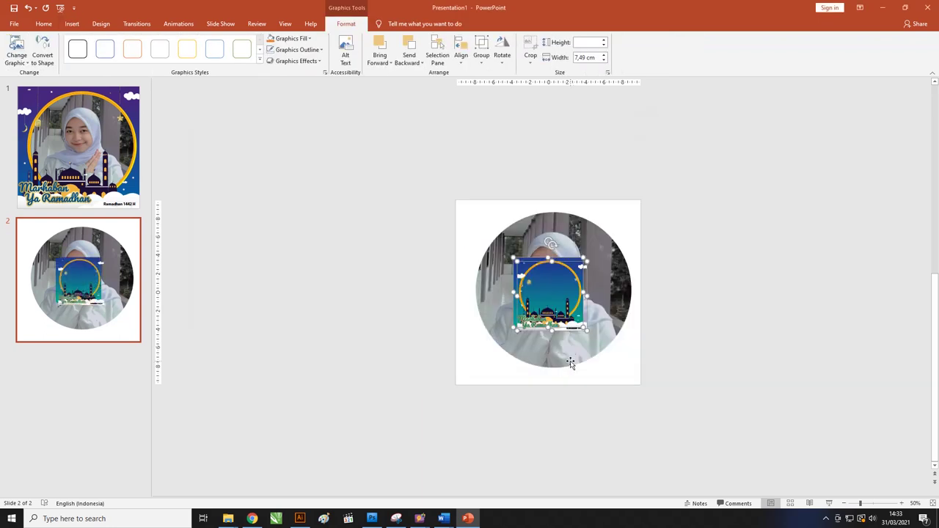
- Lower the mosque graphic and enlarge the ring background from the top-left corner to fill the slide
click(653, 284)
drag(550, 294, 559, 336)
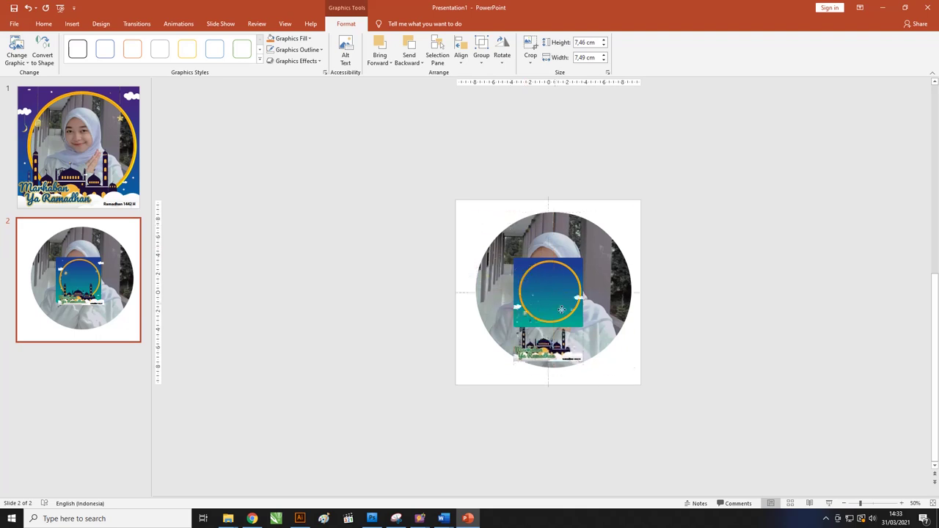
drag(559, 275, 501, 218)
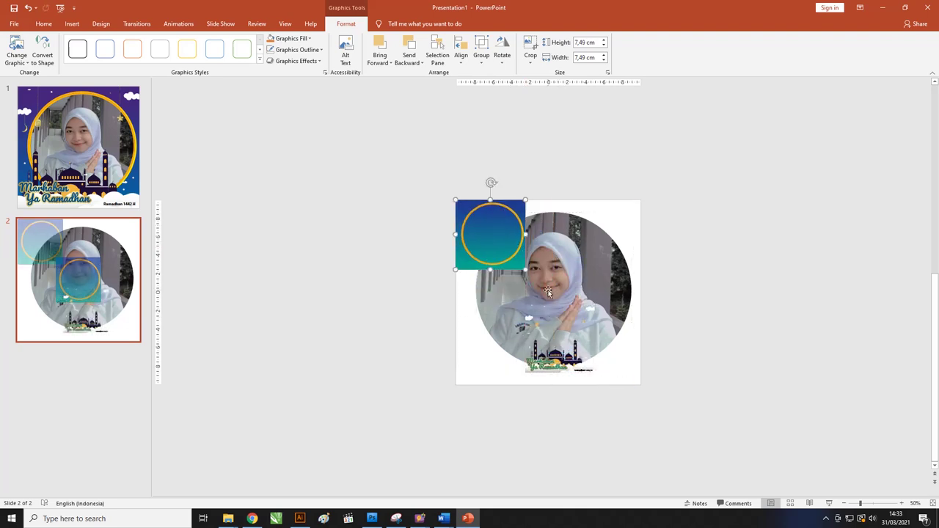
drag(527, 273, 603, 384)
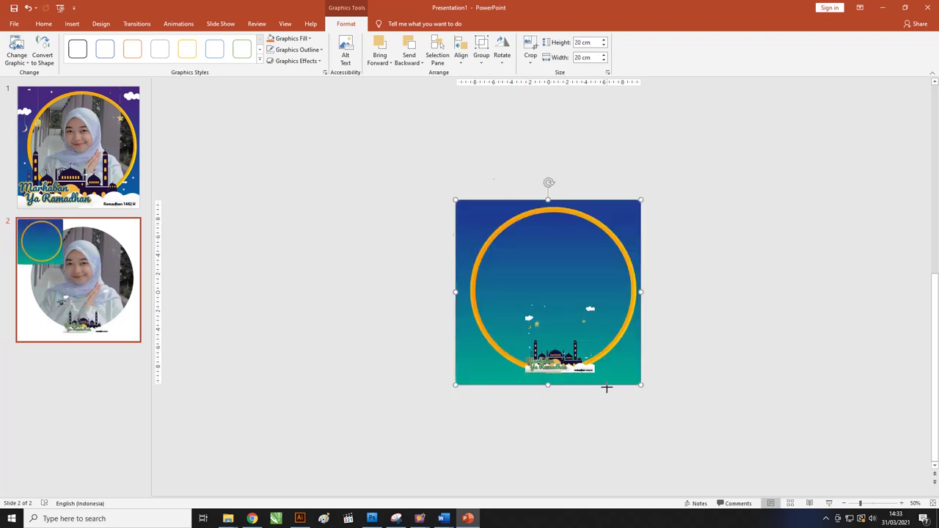
click(686, 354)
- Send the ring background behind the photo and resize the mosque overlay to fill the slide
click(623, 220)
right_click(624, 217)
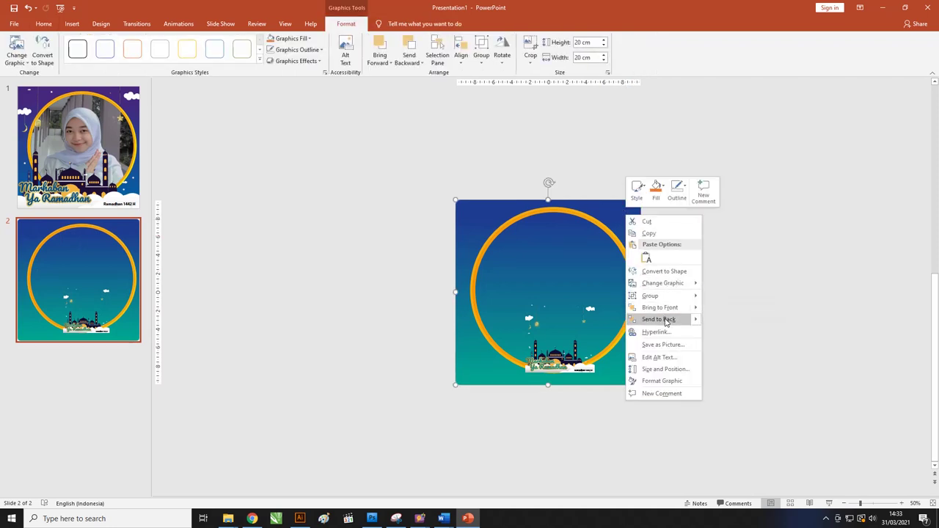
click(665, 320)
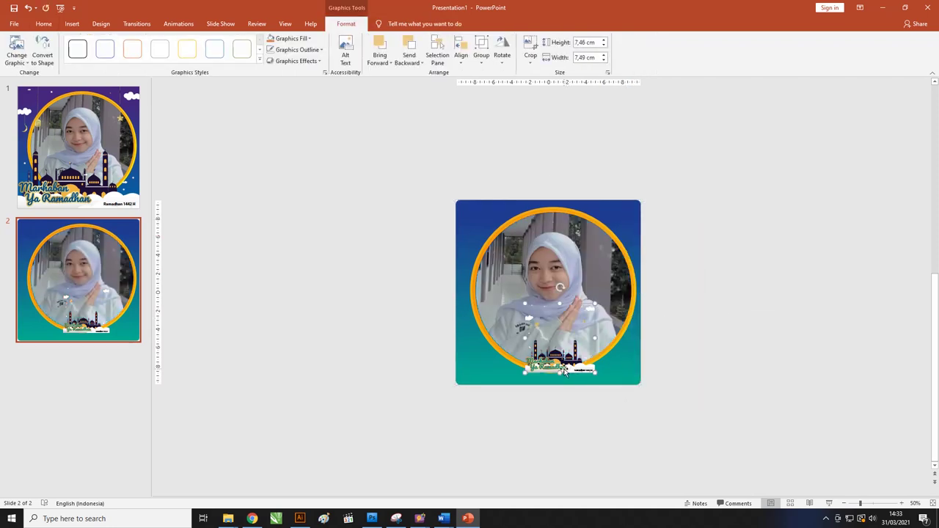
mouse_move(587, 369)
mouse_down()
mouse_move(527, 276)
mouse_move(615, 385)
mouse_up()
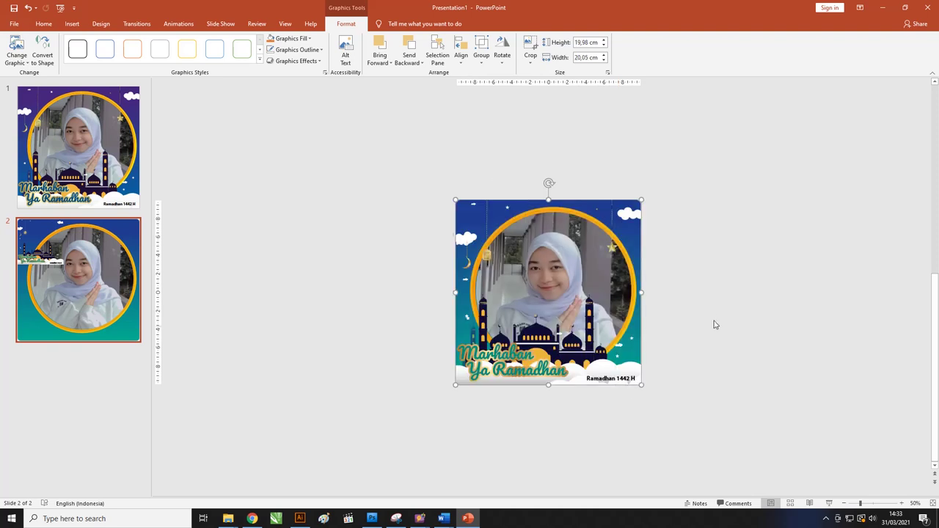
click(715, 325)
- Duplicate slide 2 with Ctrl+D, then drag the overlay off right and the ring background off left
scroll(602, 288, up, 1)
scroll(602, 289, up, 1)
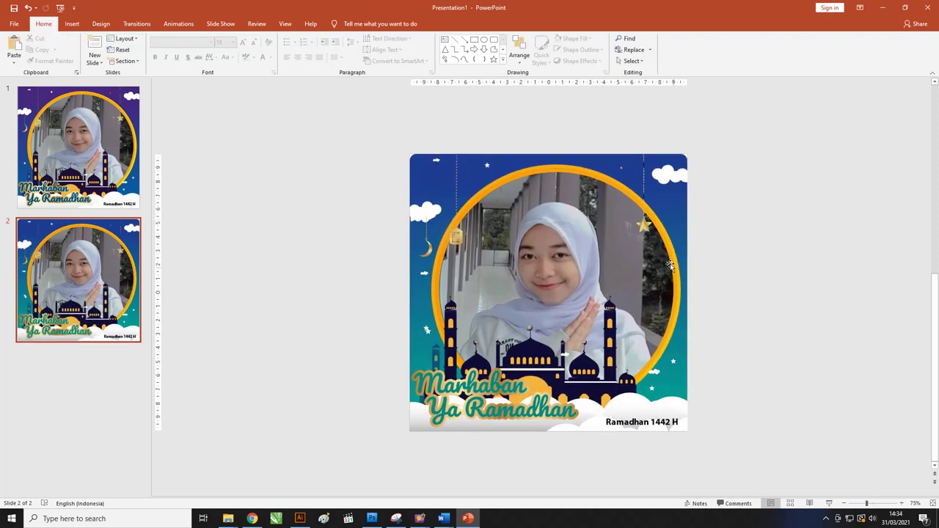
scroll(517, 304, down, 1)
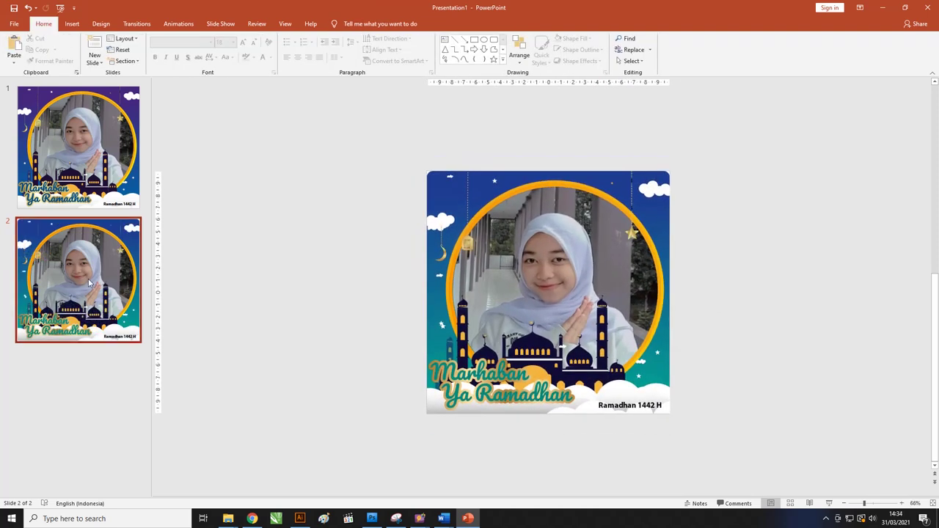
key(ctrl+d)
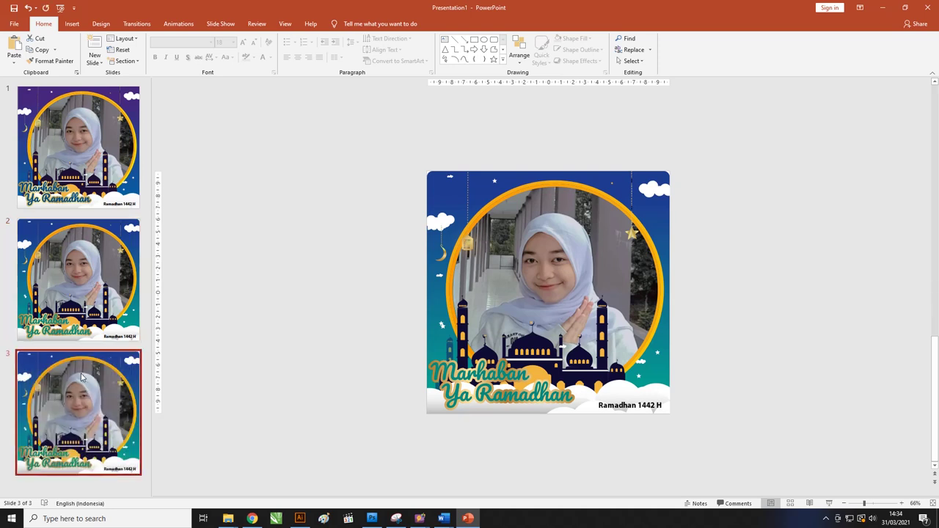
drag(561, 385, 807, 385)
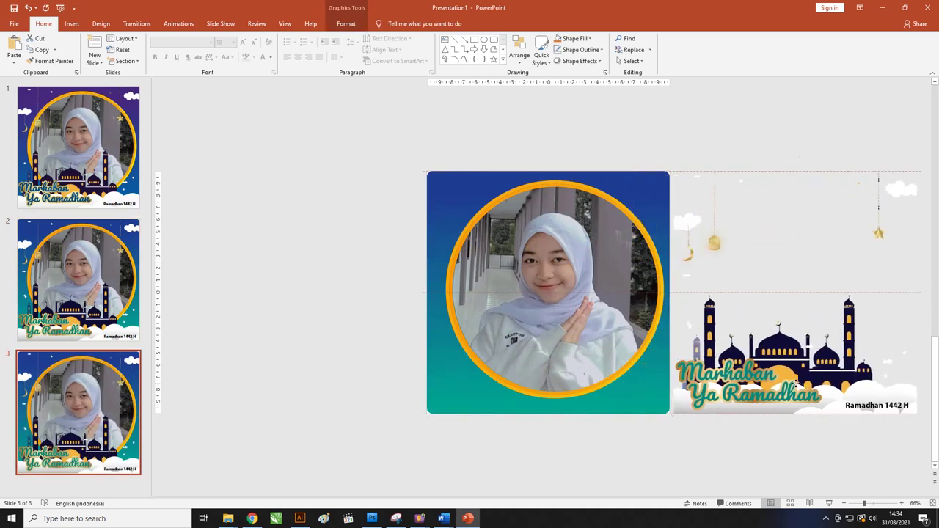
drag(495, 409, 240, 404)
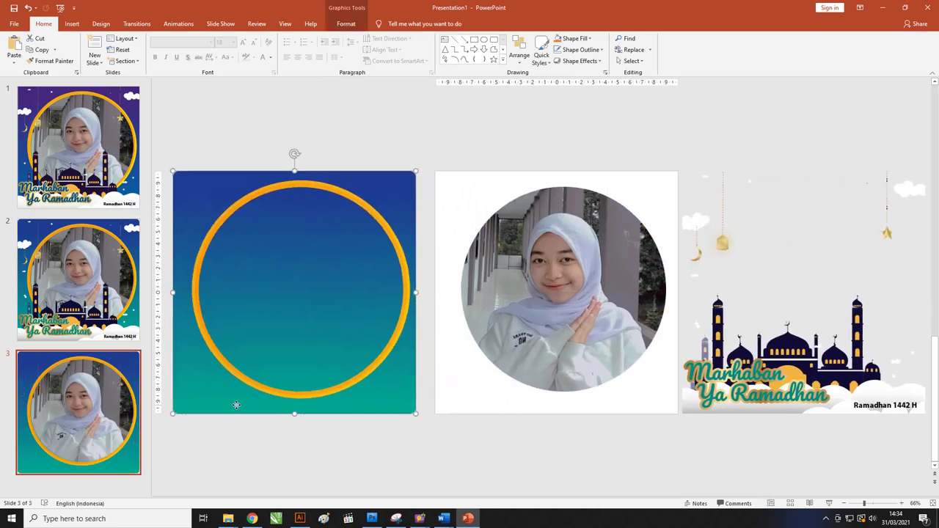
- Delete the old ring background and mosque overlay from slide 3
key(Delete)
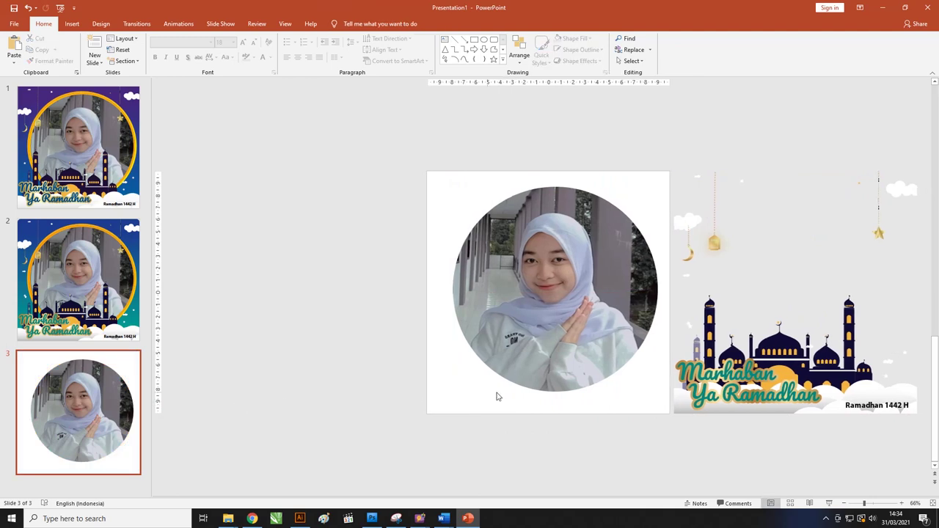
click(750, 369)
key(Delete)
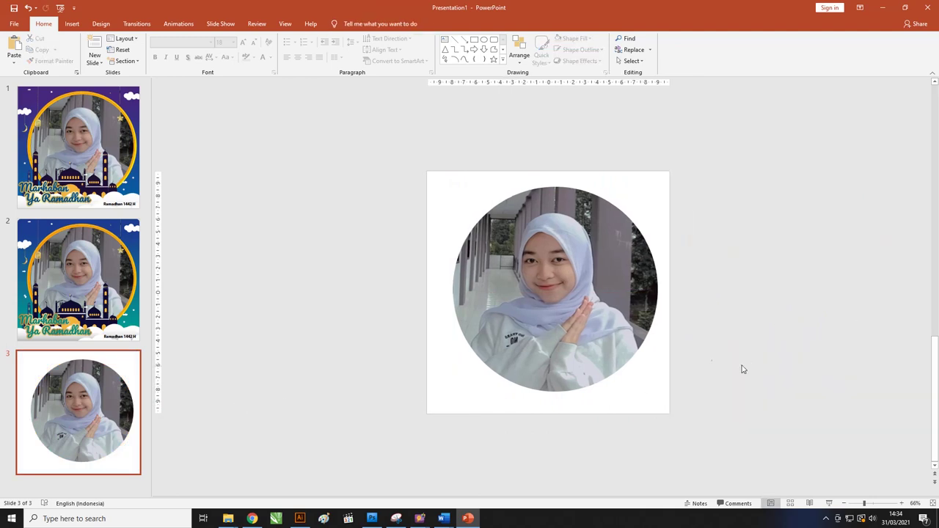
- Insert the BG-03 background and Front-06 overlay pictures from this device into slide 3
click(72, 25)
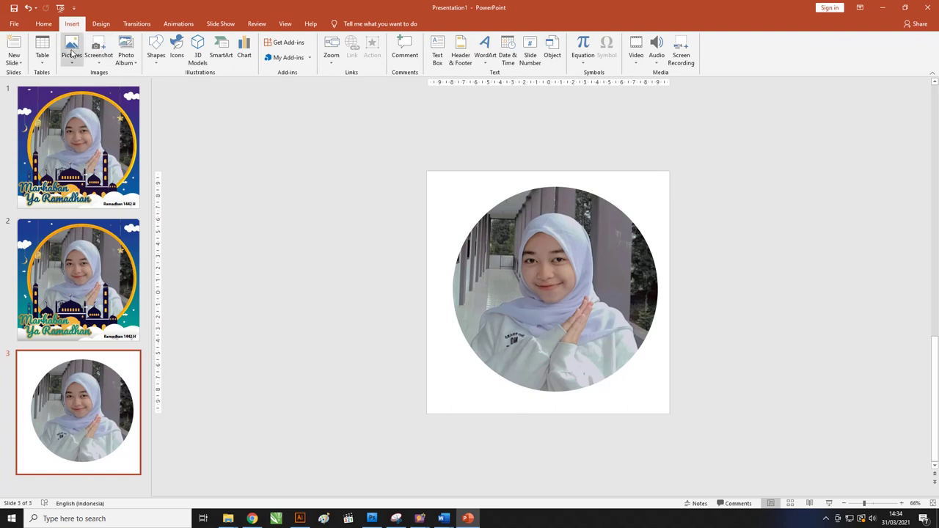
click(71, 50)
click(93, 86)
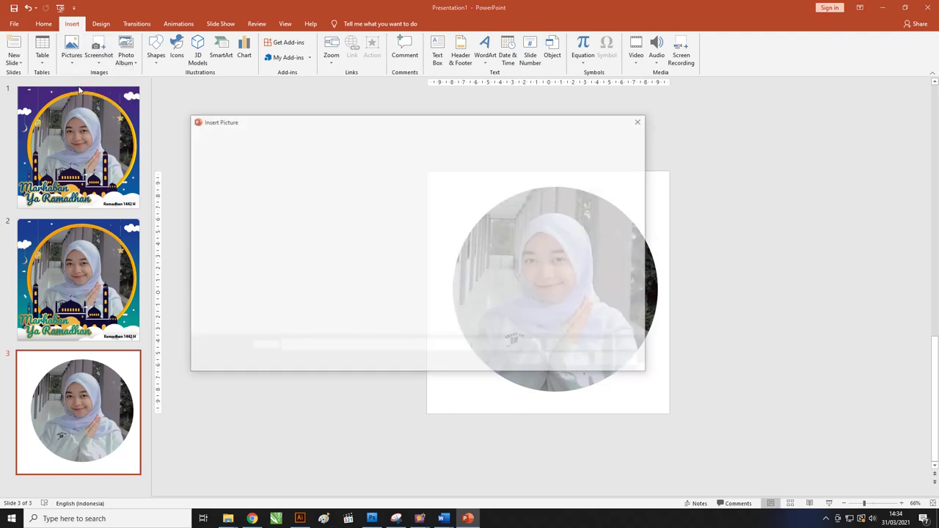
click(365, 206)
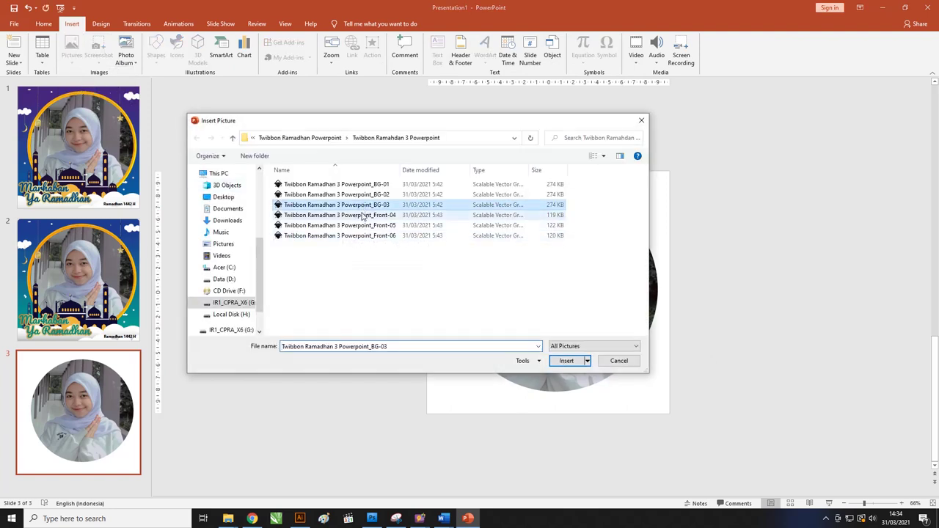
ctrl+click(372, 235)
click(567, 361)
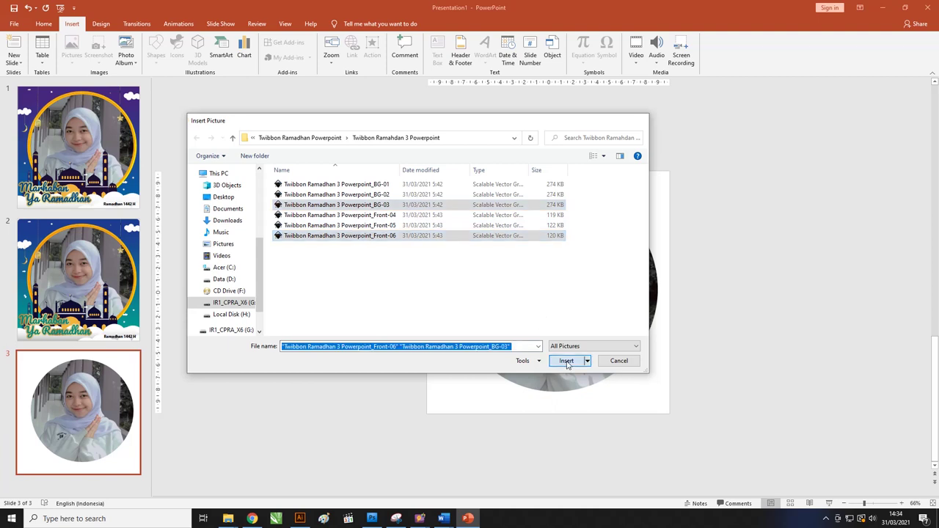
drag(580, 335, 481, 241)
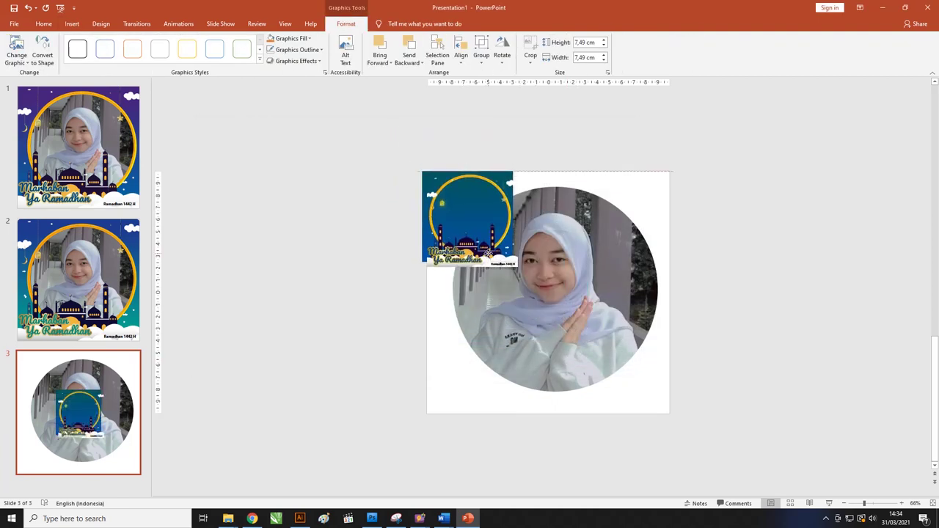
drag(481, 240, 668, 424)
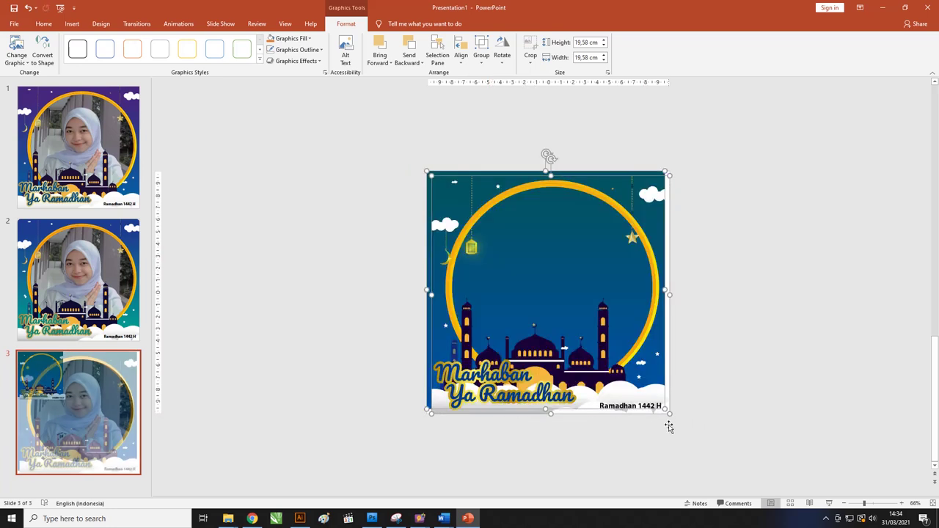
click(717, 407)
click(609, 179)
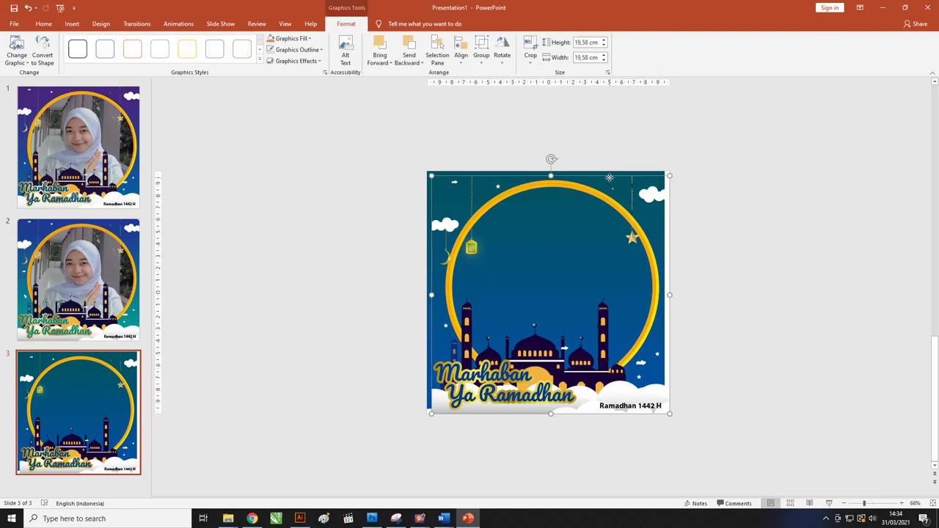
right_click(609, 171)
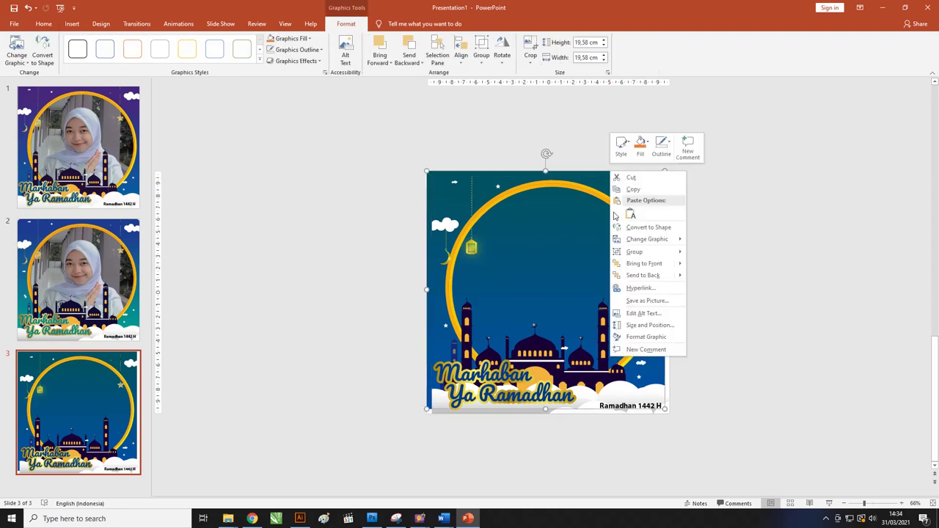
click(636, 276)
click(717, 234)
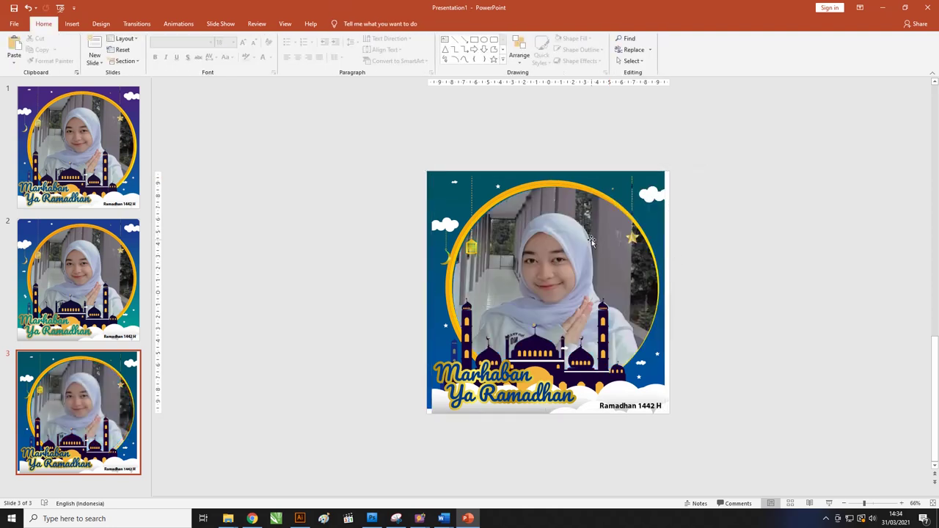
click(579, 320)
drag(580, 321, 837, 243)
drag(643, 208, 579, 240)
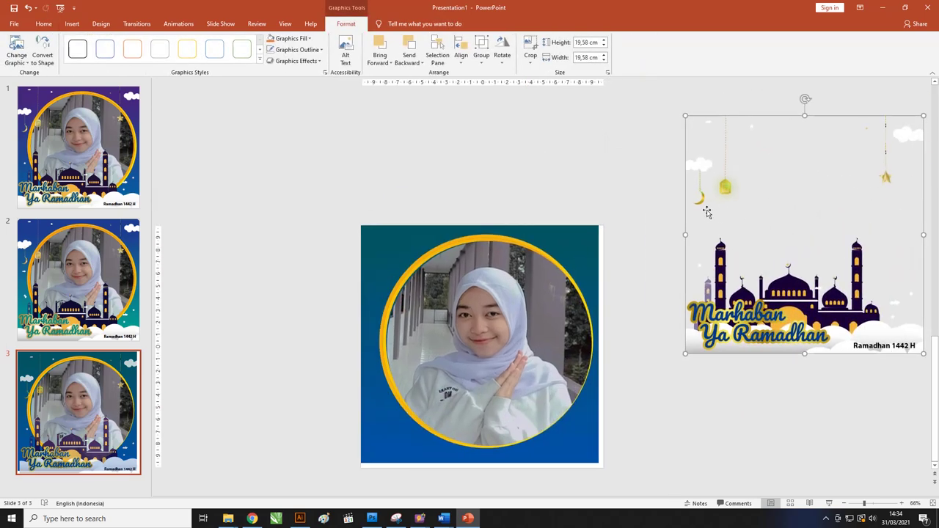
drag(604, 322, 608, 322)
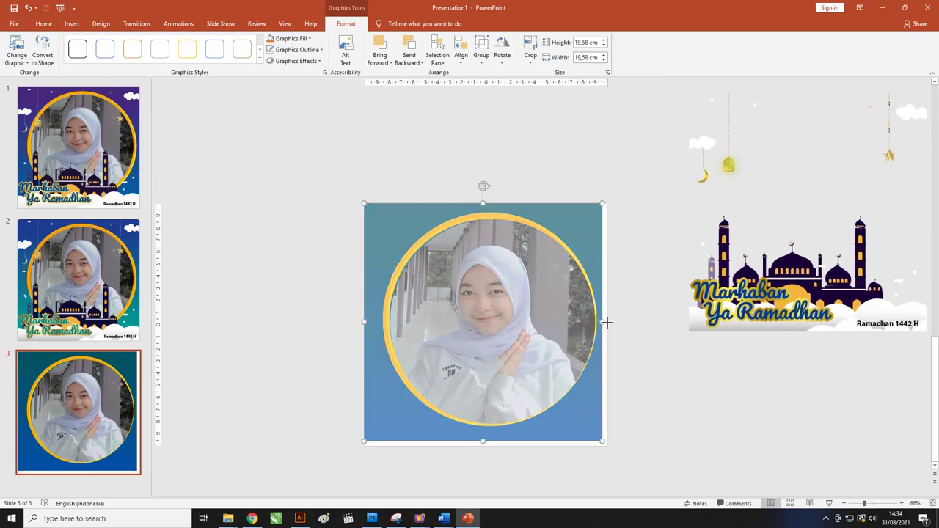
drag(488, 442, 486, 444)
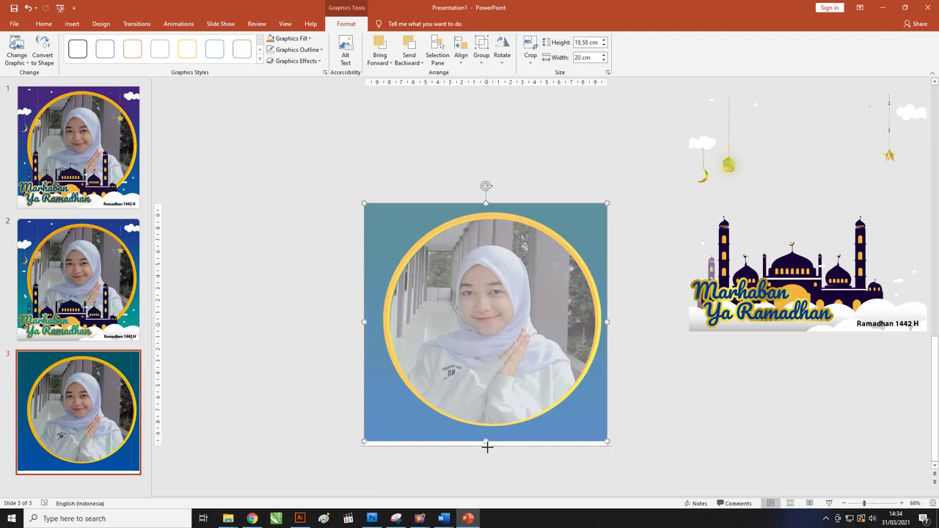
drag(487, 449, 489, 446)
click(703, 405)
drag(742, 292, 427, 400)
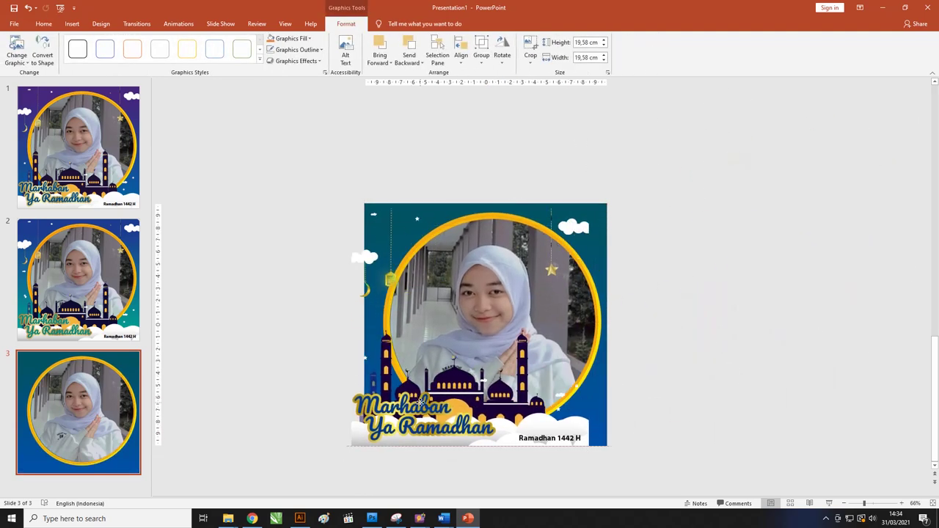
drag(431, 402, 494, 370)
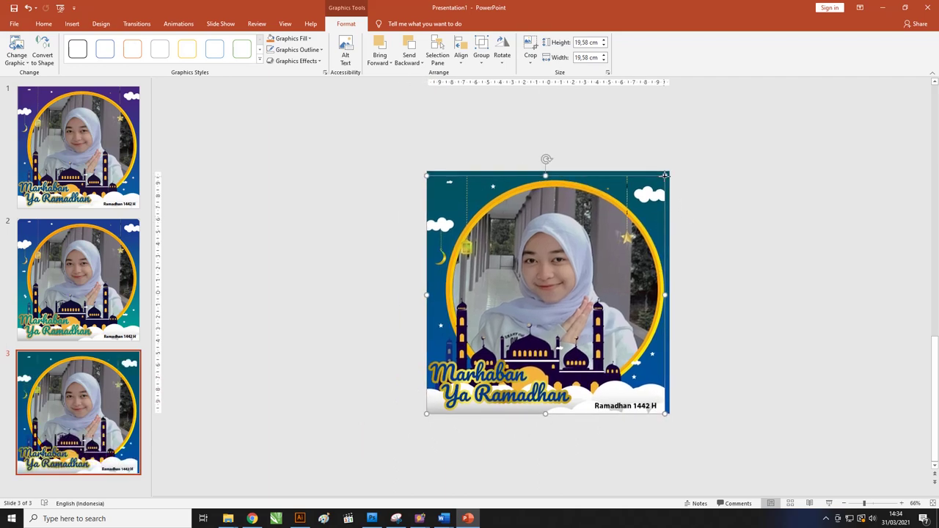
click(692, 174)
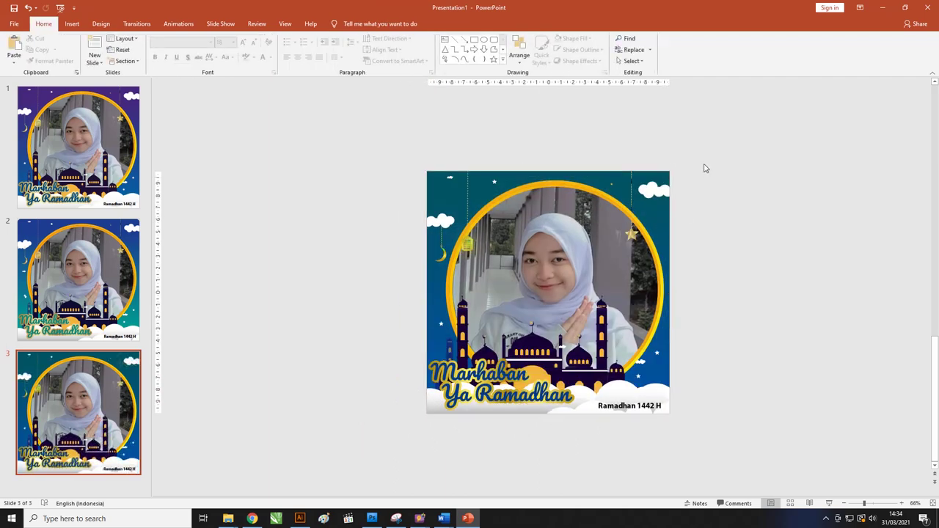
ctrl+scroll(334, 184, down, 2)
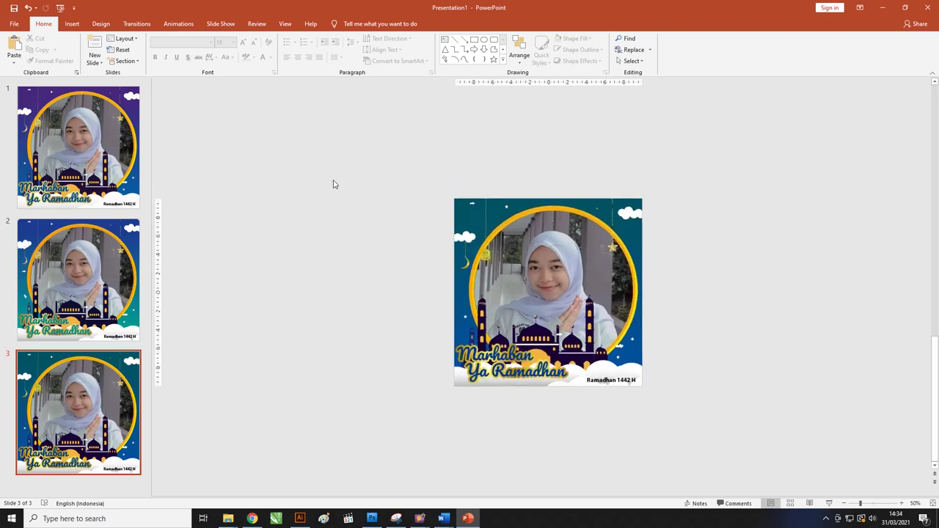
click(77, 147)
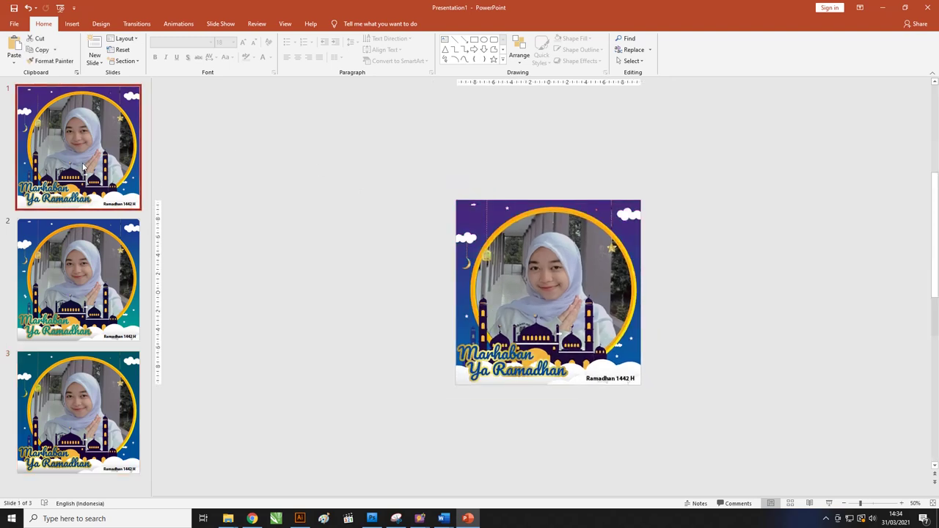
click(74, 323)
click(73, 355)
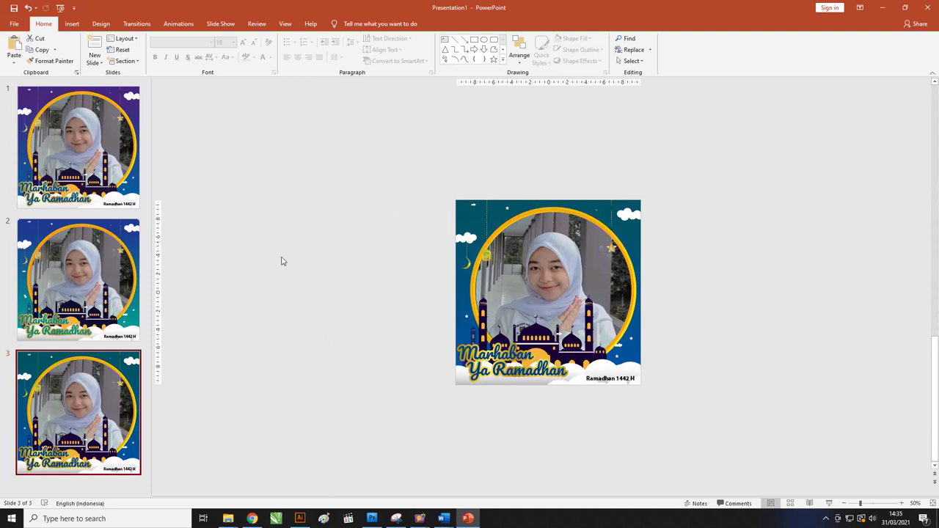
mouse_move(228, 518)
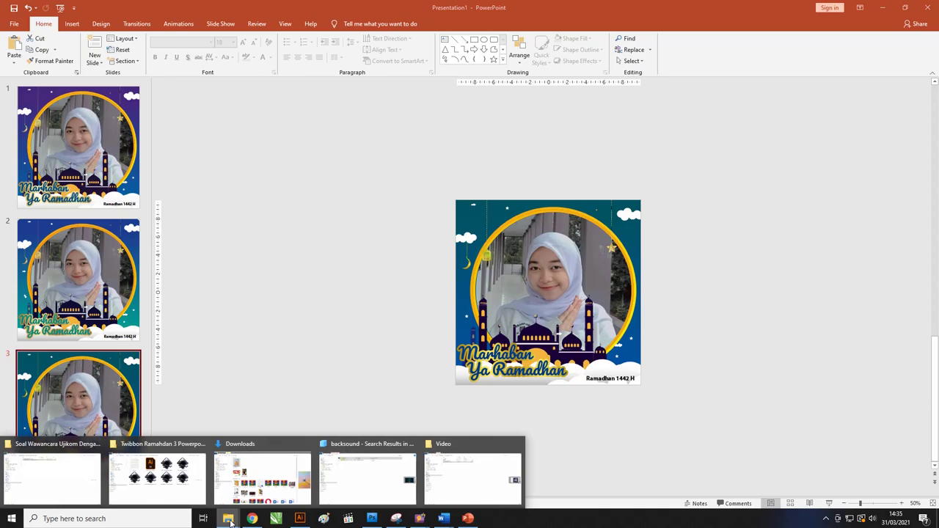
click(177, 469)
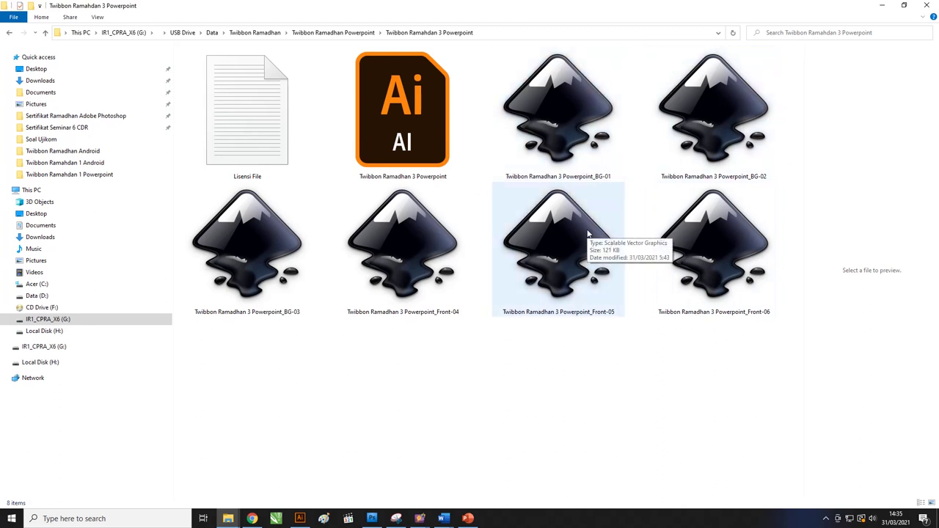
click(431, 123)
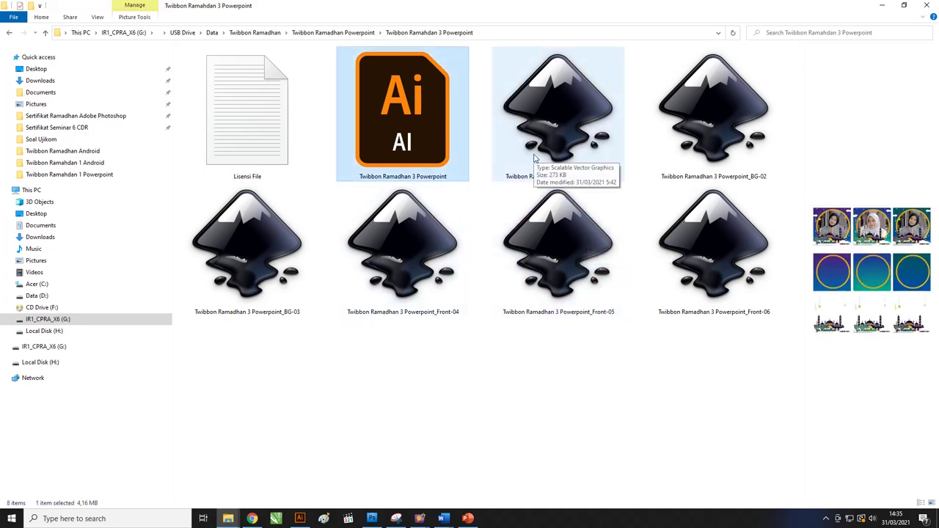
click(248, 127)
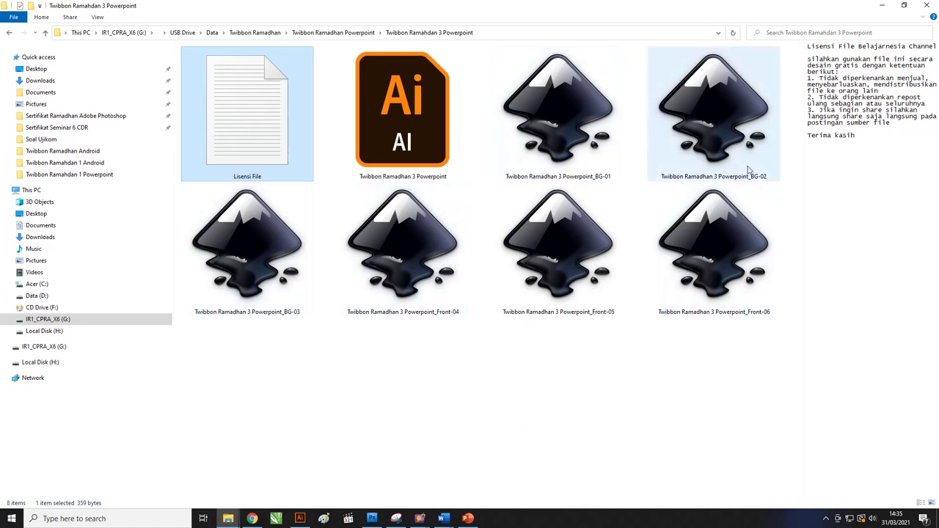
click(461, 352)
click(258, 156)
click(509, 366)
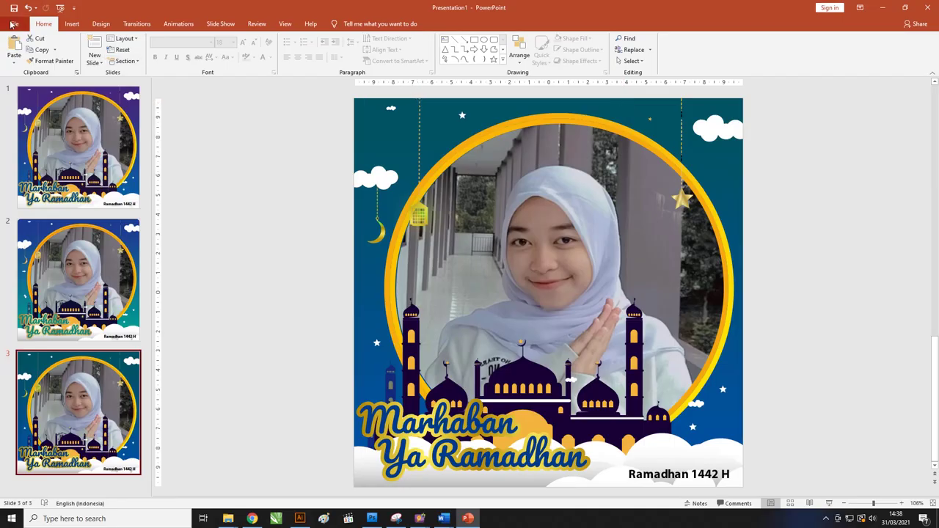
- Save the presentation as Presentation3 in the recent D:\Data Dulu\Pictures folder
click(13, 25)
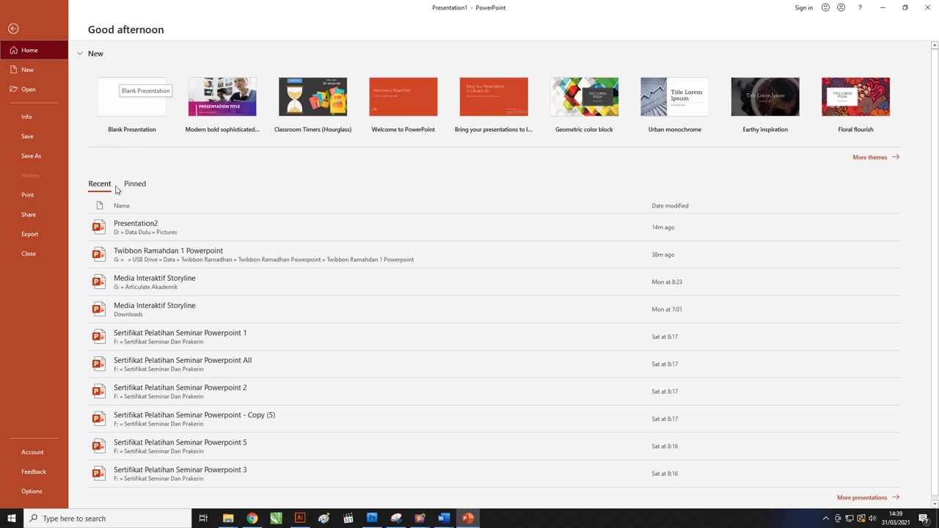
click(40, 137)
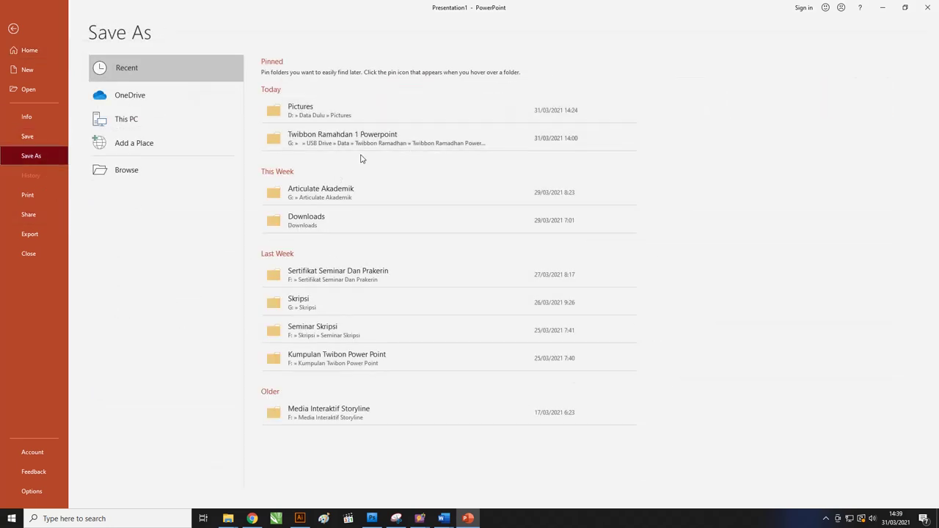
click(308, 105)
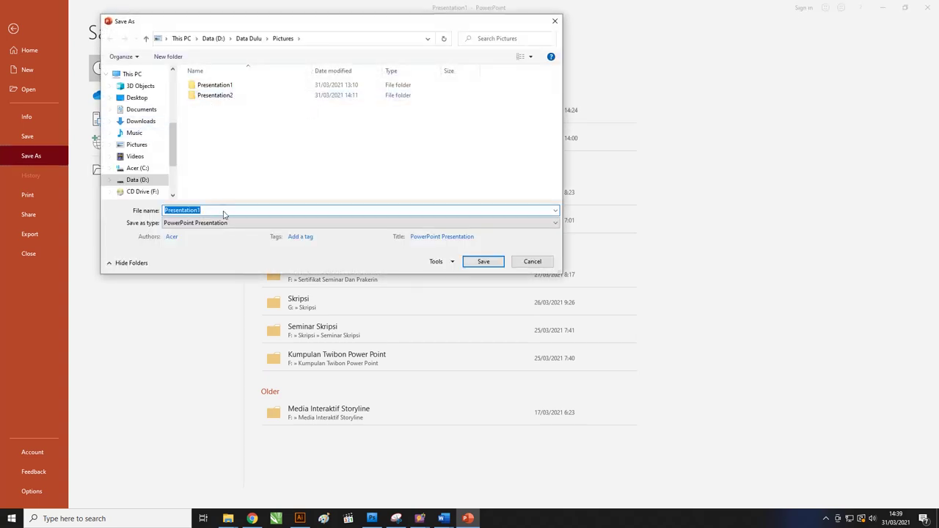
click(224, 211)
key(BackSpace)
text(3)
click(495, 262)
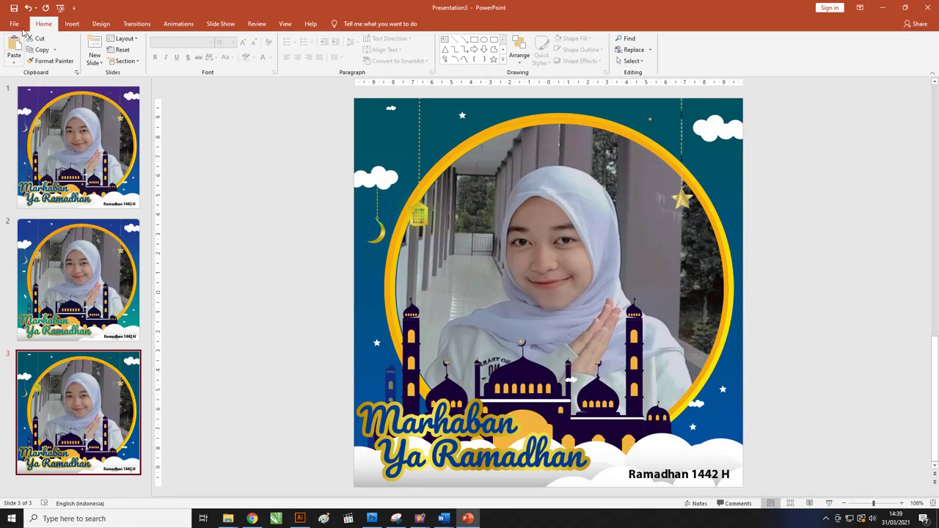
click(14, 24)
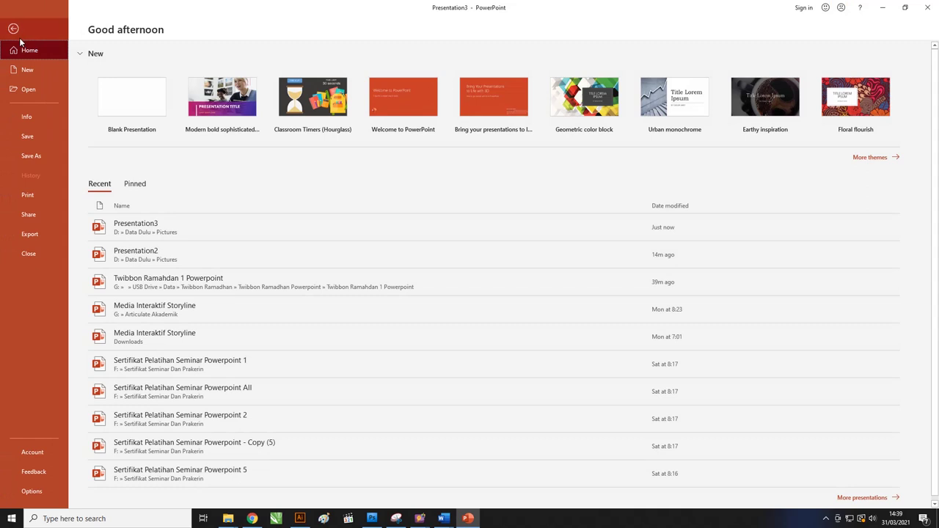
- Save to Pictures as PNG Portable Network Graphics Format, exporting All Slides as separate files
click(39, 154)
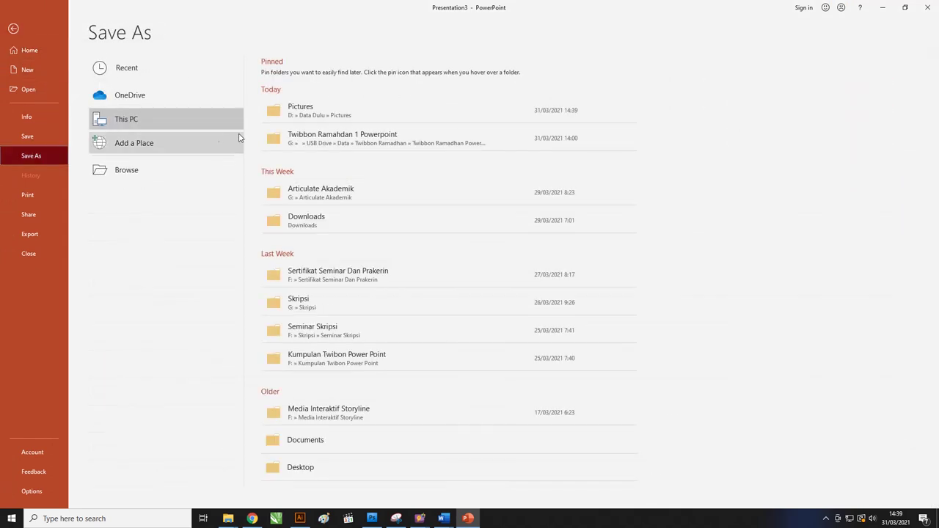
click(325, 109)
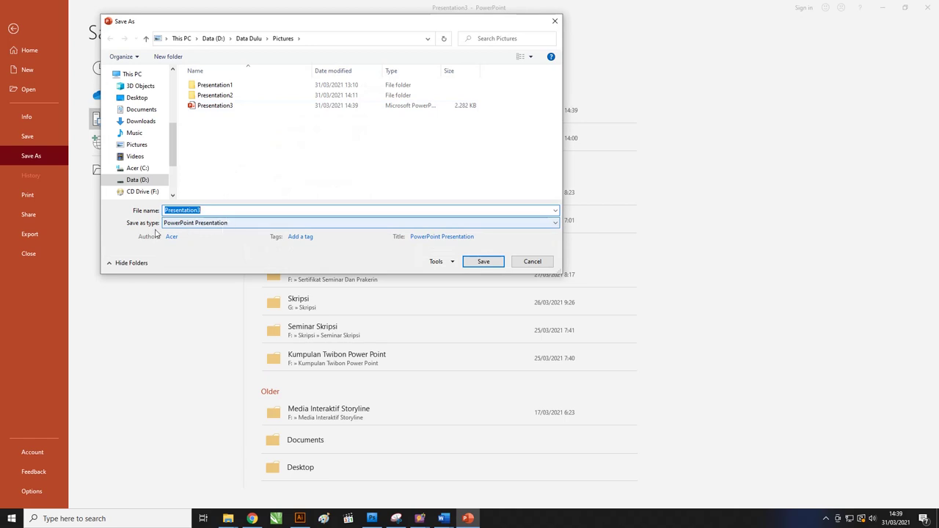
click(195, 223)
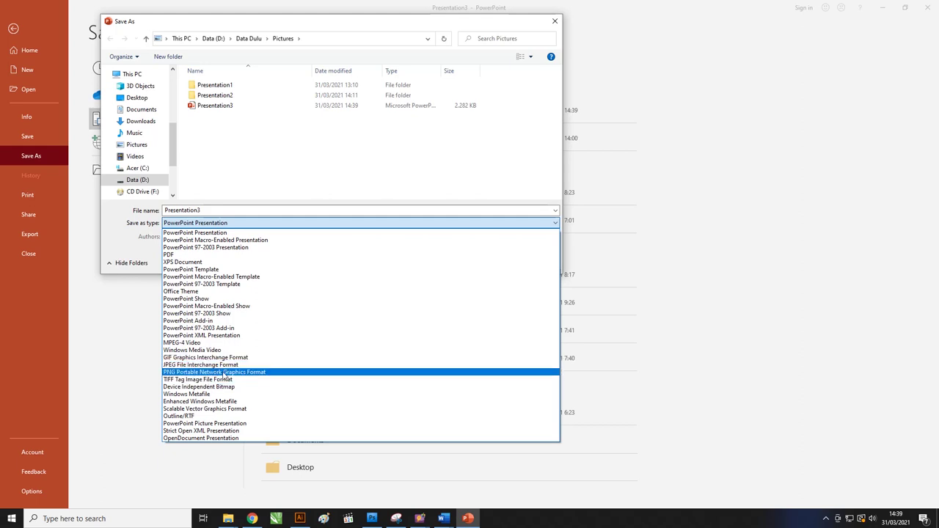
click(224, 373)
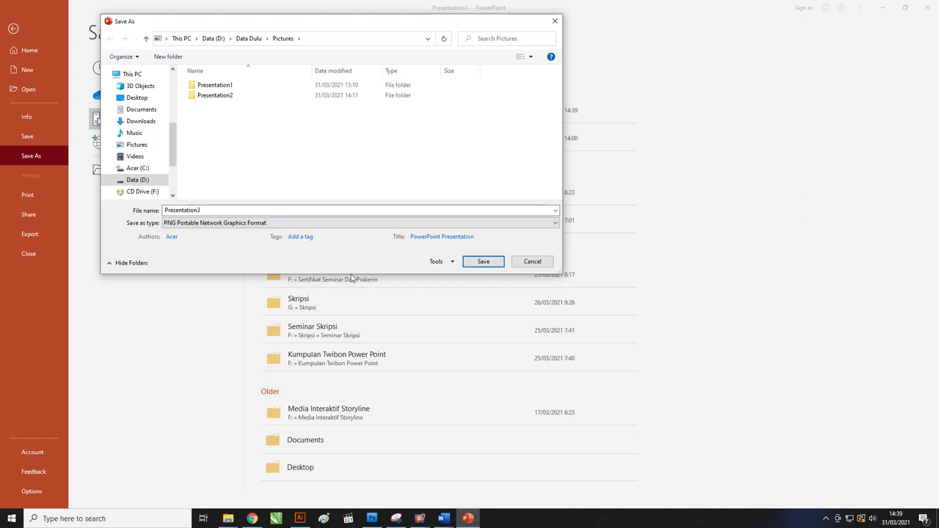
click(481, 262)
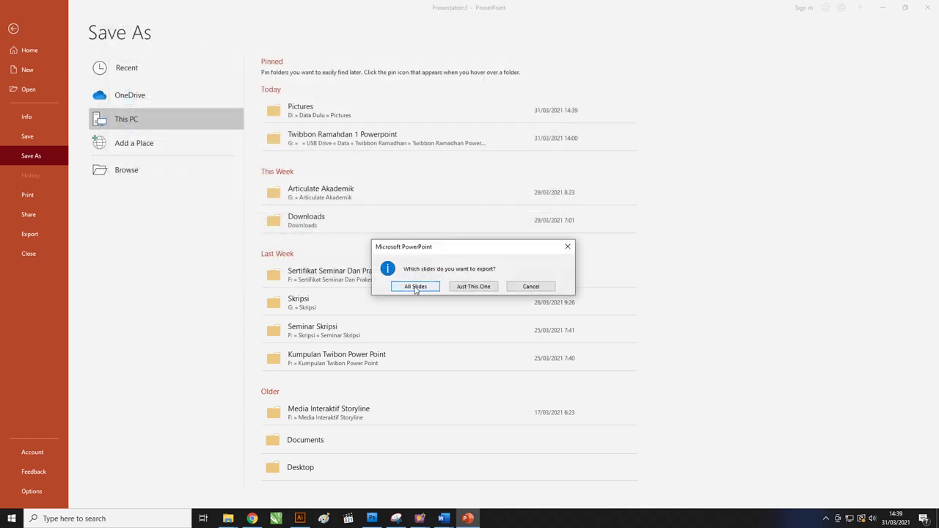
click(416, 286)
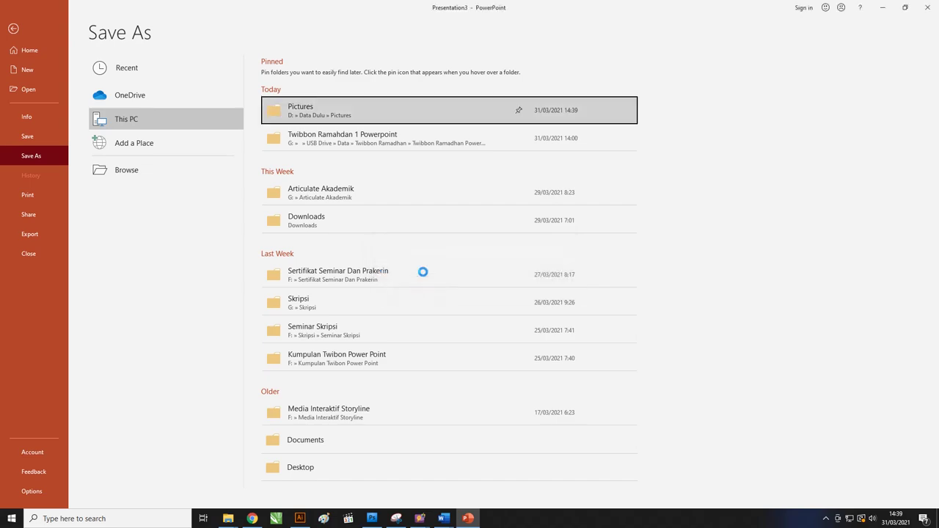
click(474, 287)
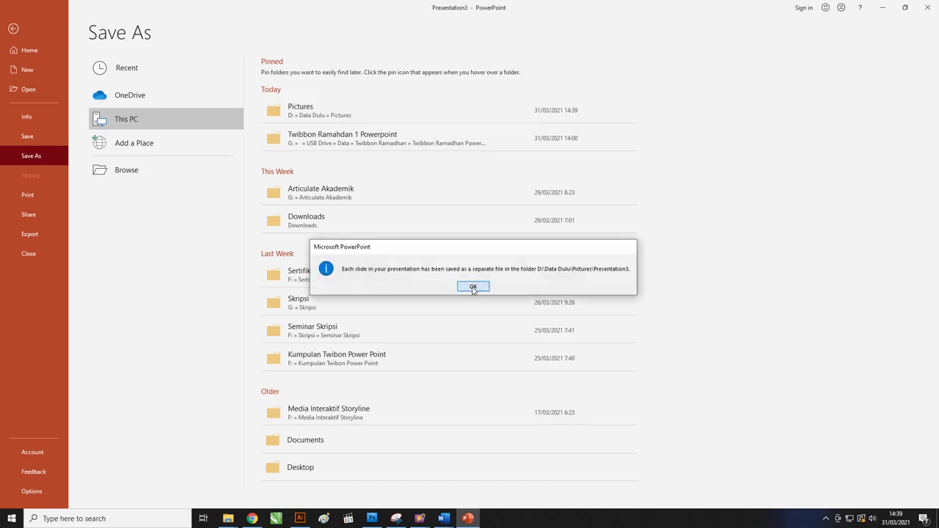
mouse_move(229, 518)
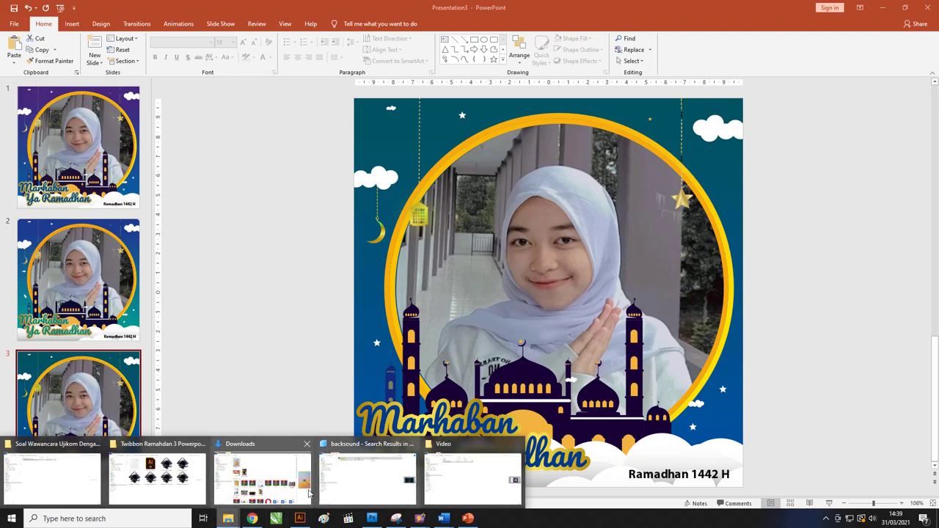
- In File Explorer, open the Presentation3 folder under Pictures and preview Slide1
click(184, 469)
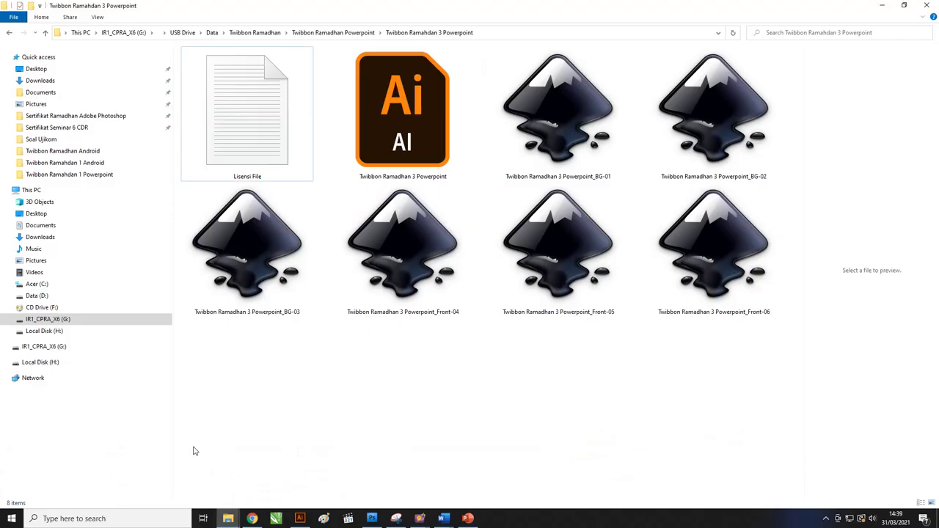
click(45, 261)
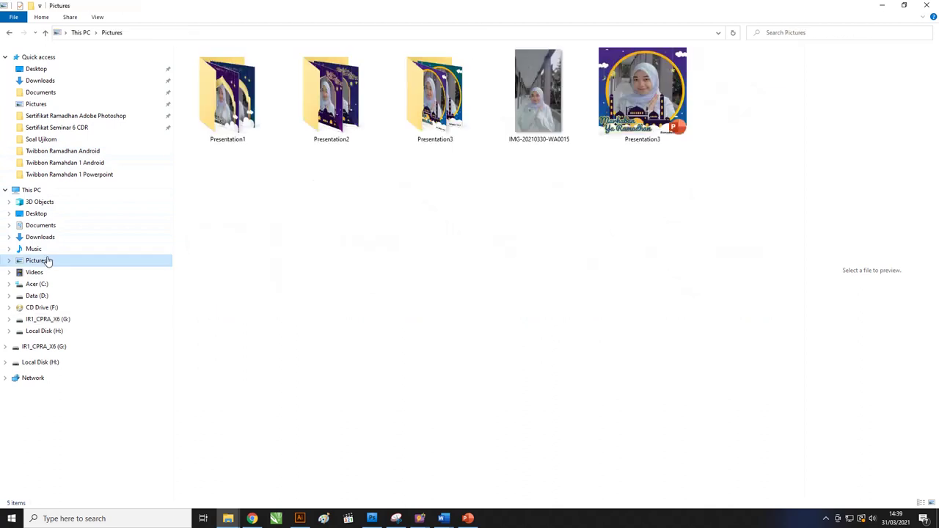
click(455, 88)
double_click(455, 87)
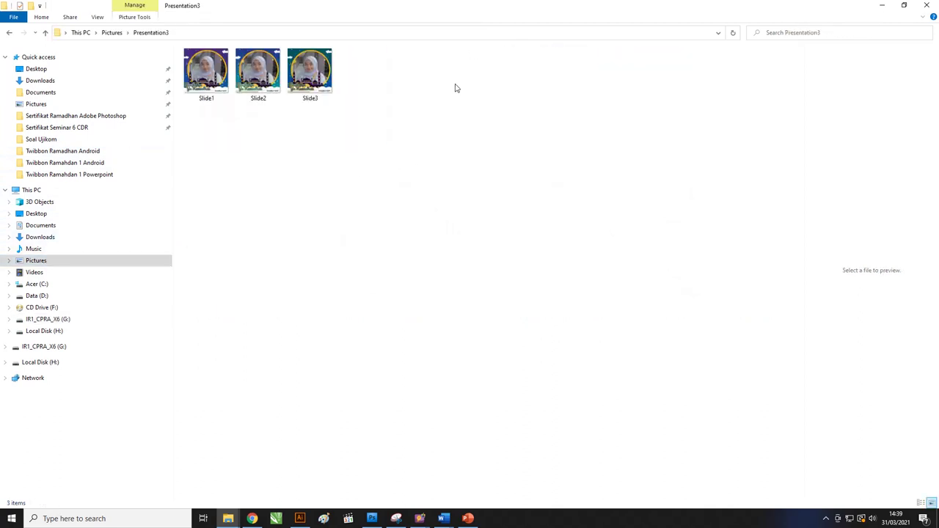
click(213, 80)
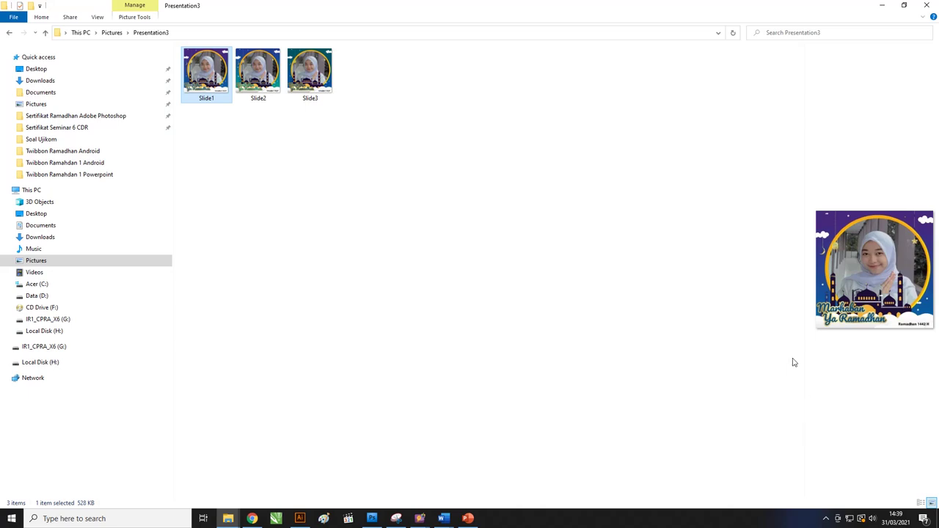
- Show the three exported slide PNGs as Extra large icons
right_click(397, 100)
mouse_move(423, 104)
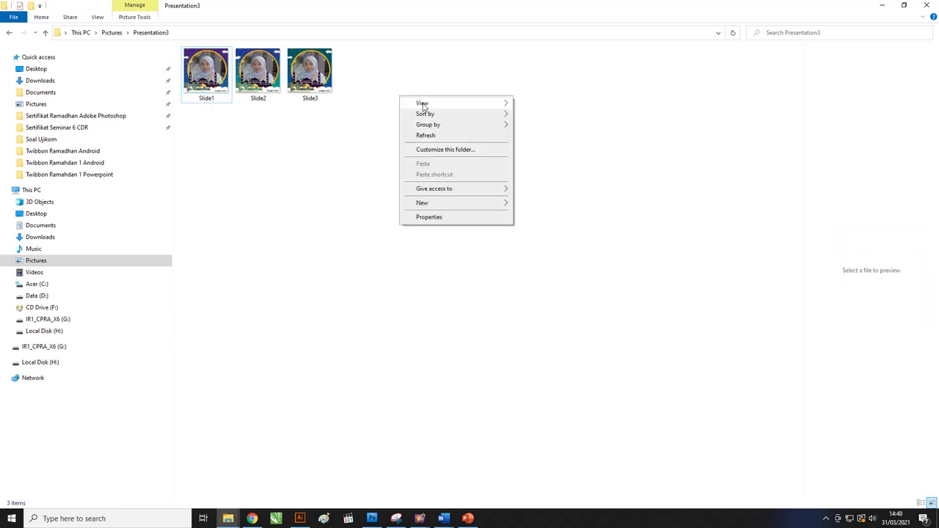
click(536, 102)
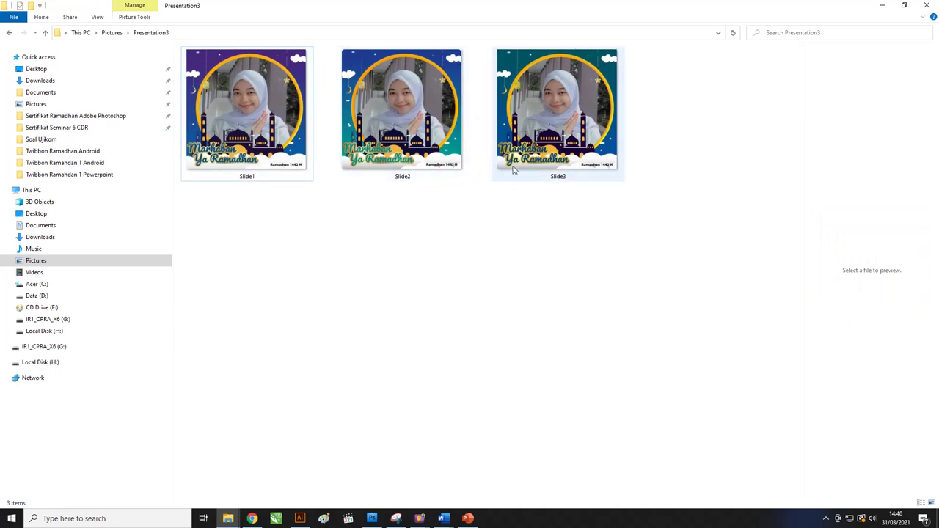
drag(699, 205, 235, 111)
click(309, 271)
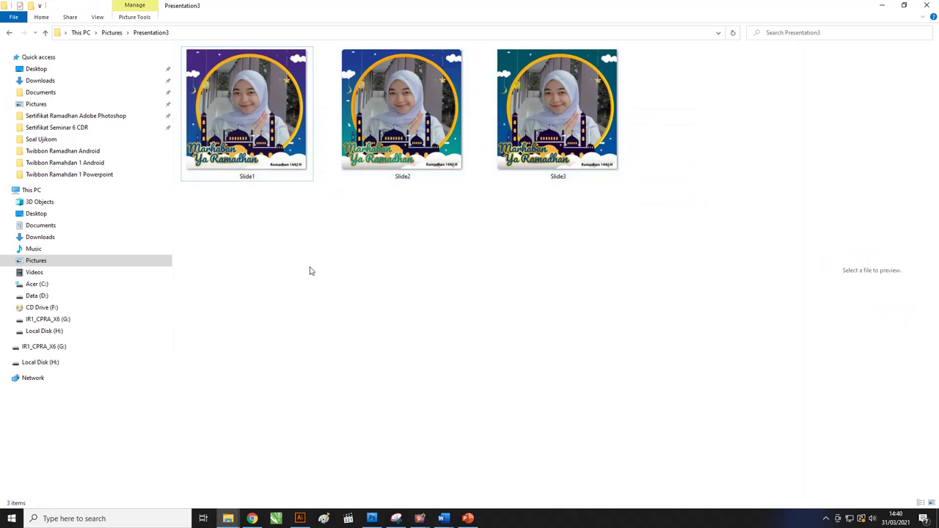